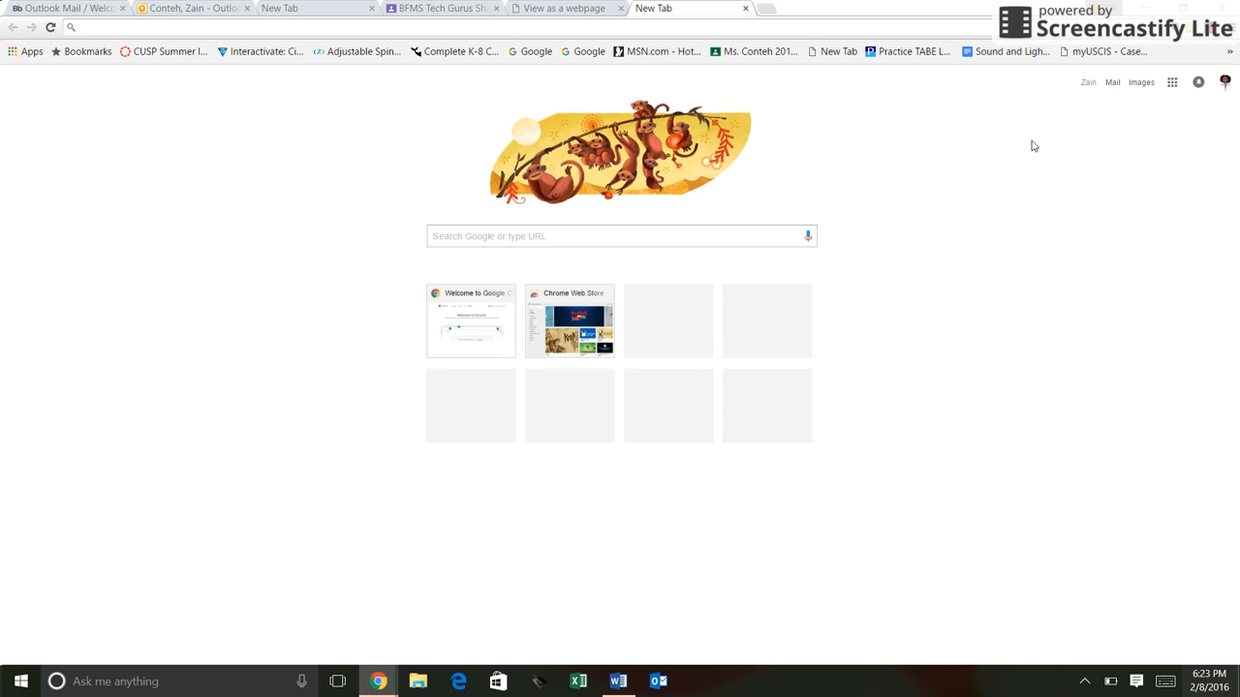
Step: Open Google Drive and create a new Pear Deck file, signing in with the teacher's own school account
click(1170, 83)
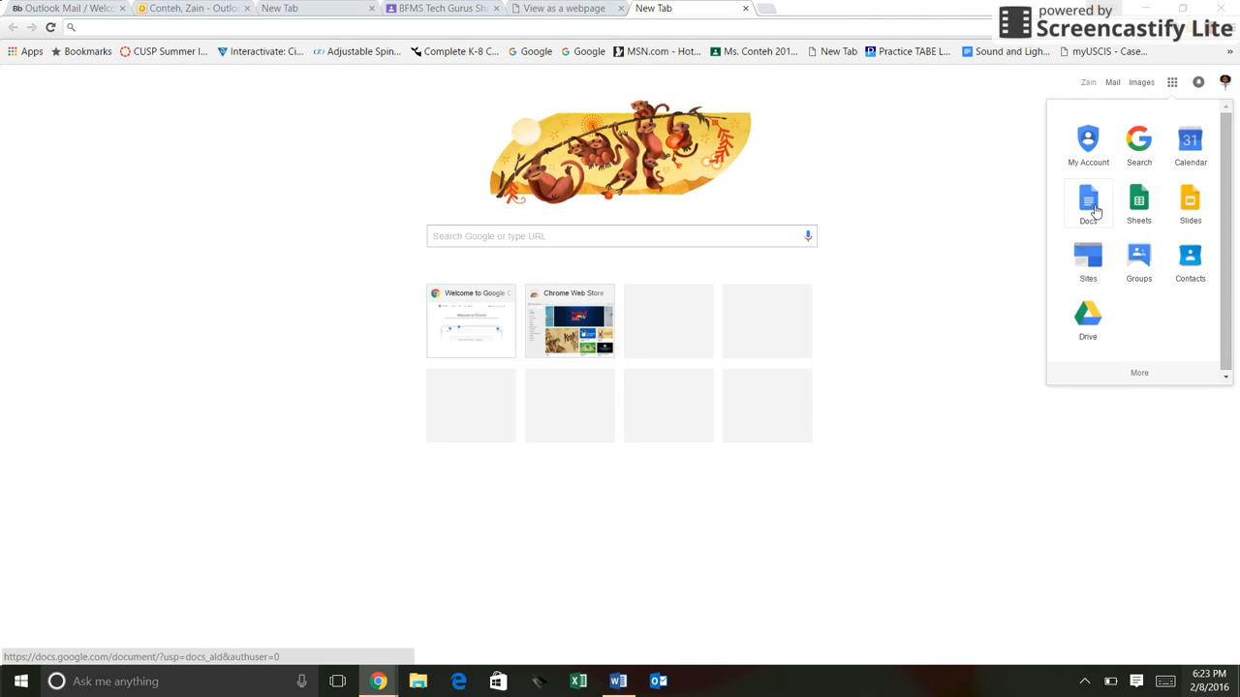
click(1085, 316)
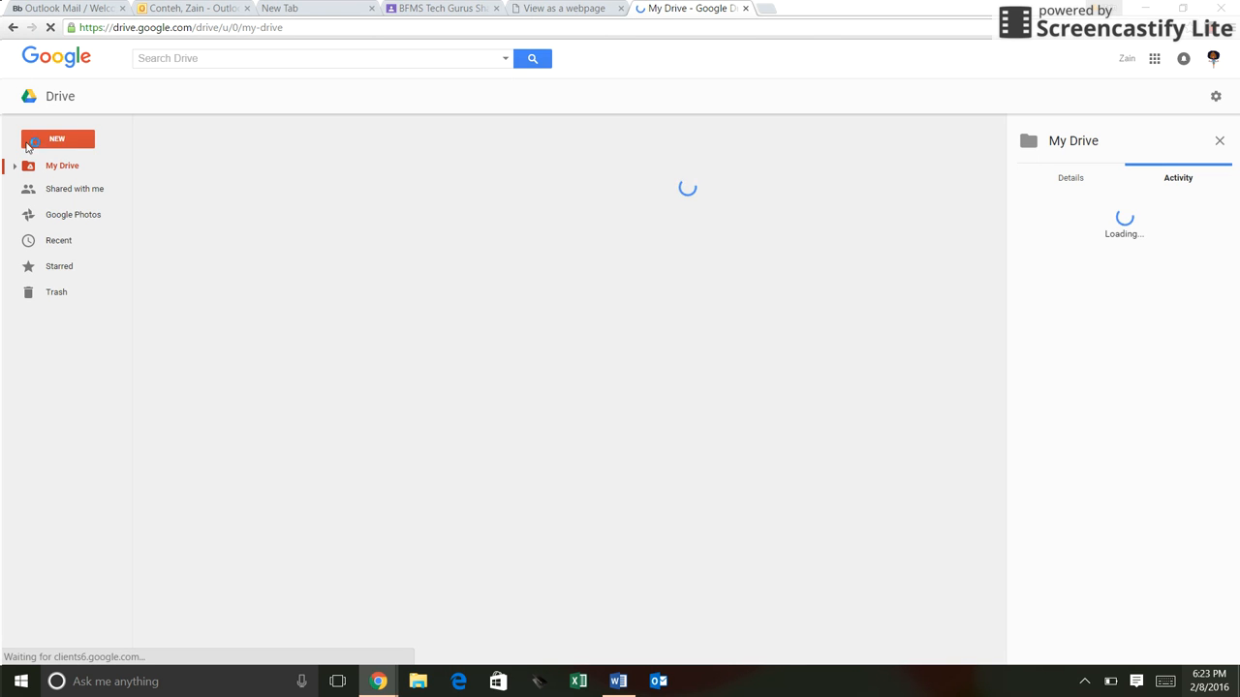
click(61, 139)
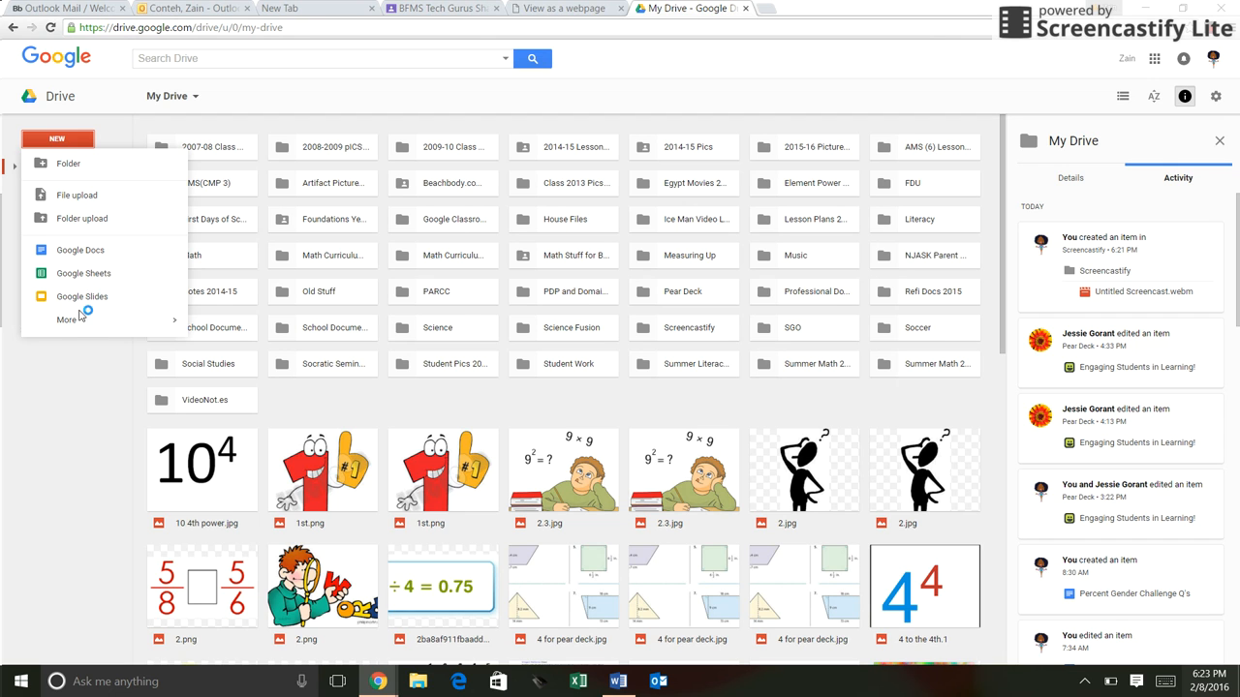
mouse_move(80, 321)
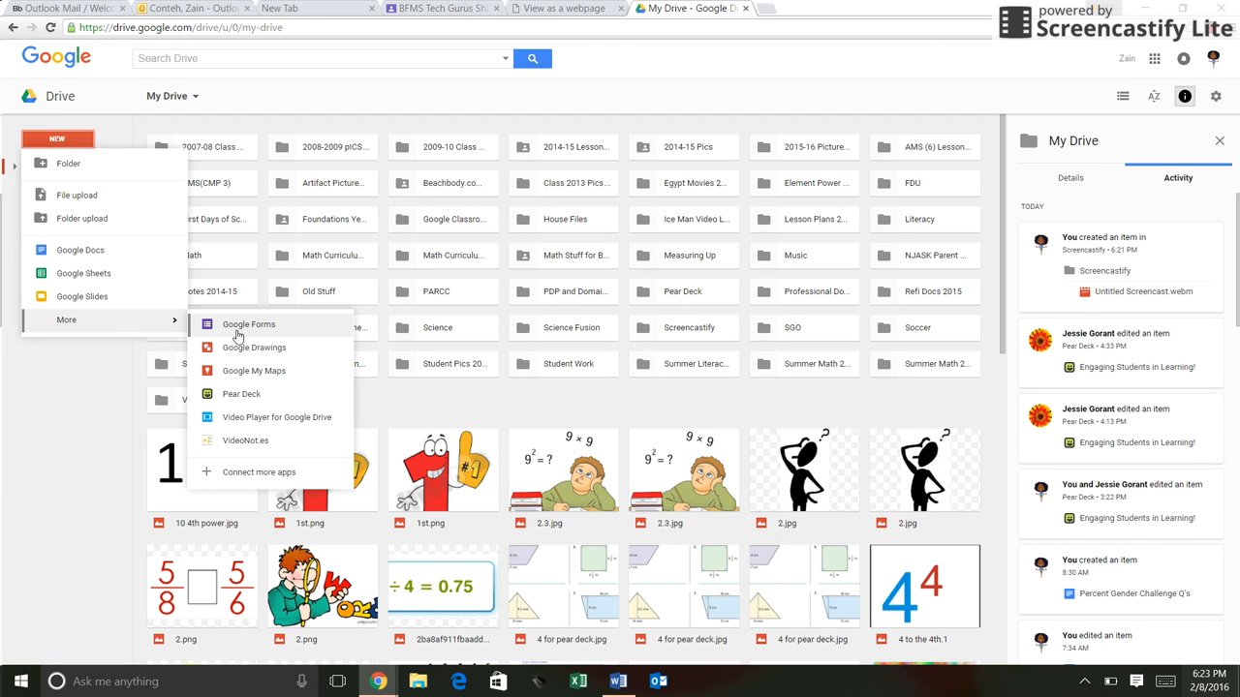
click(241, 396)
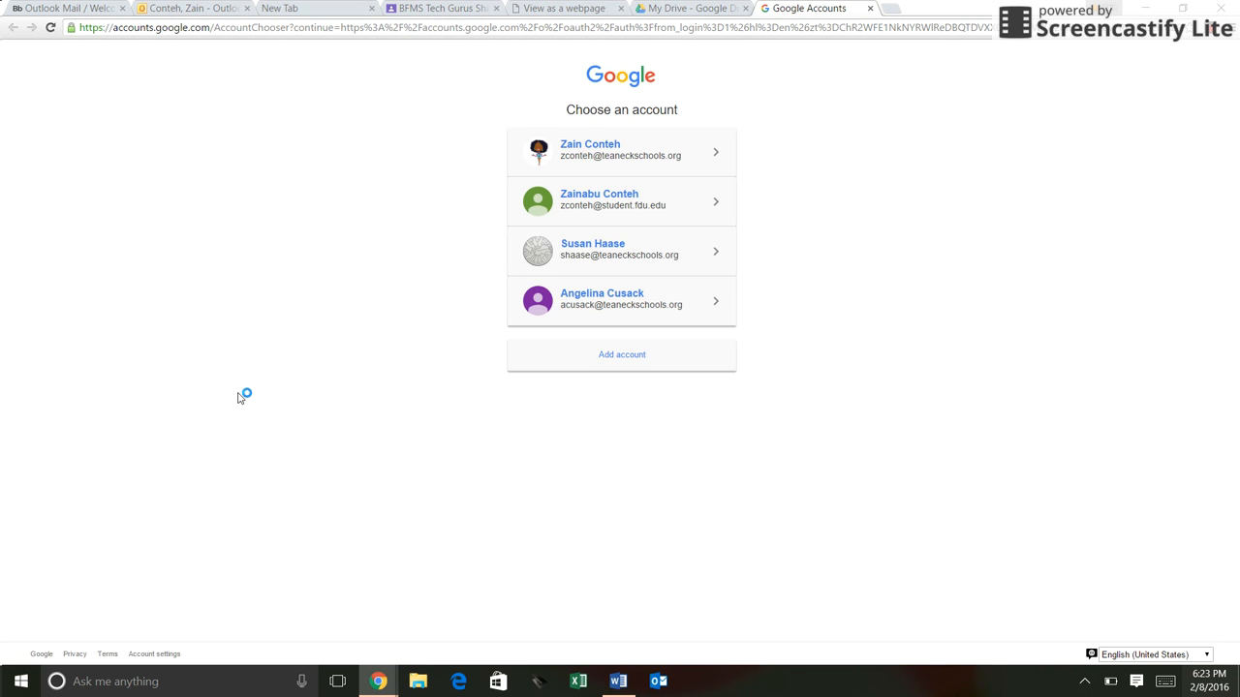
click(599, 151)
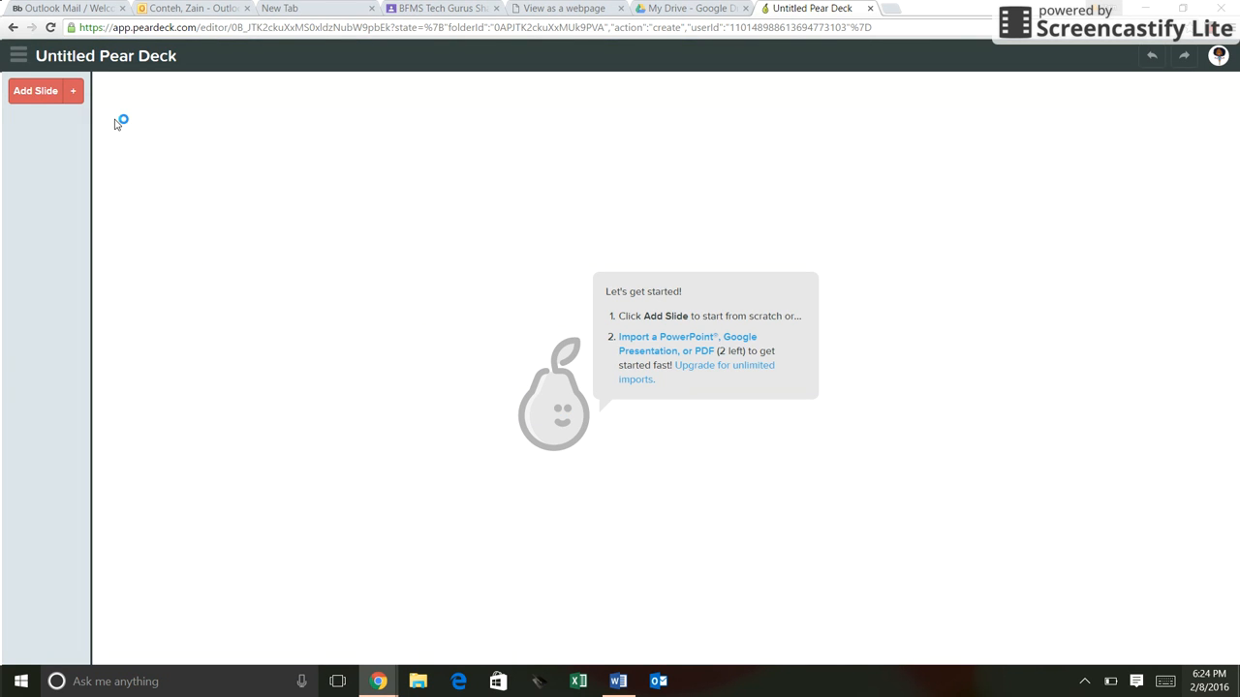
Step: Rename the untitled Pear Deck as "Sample for Teachers"
click(101, 60)
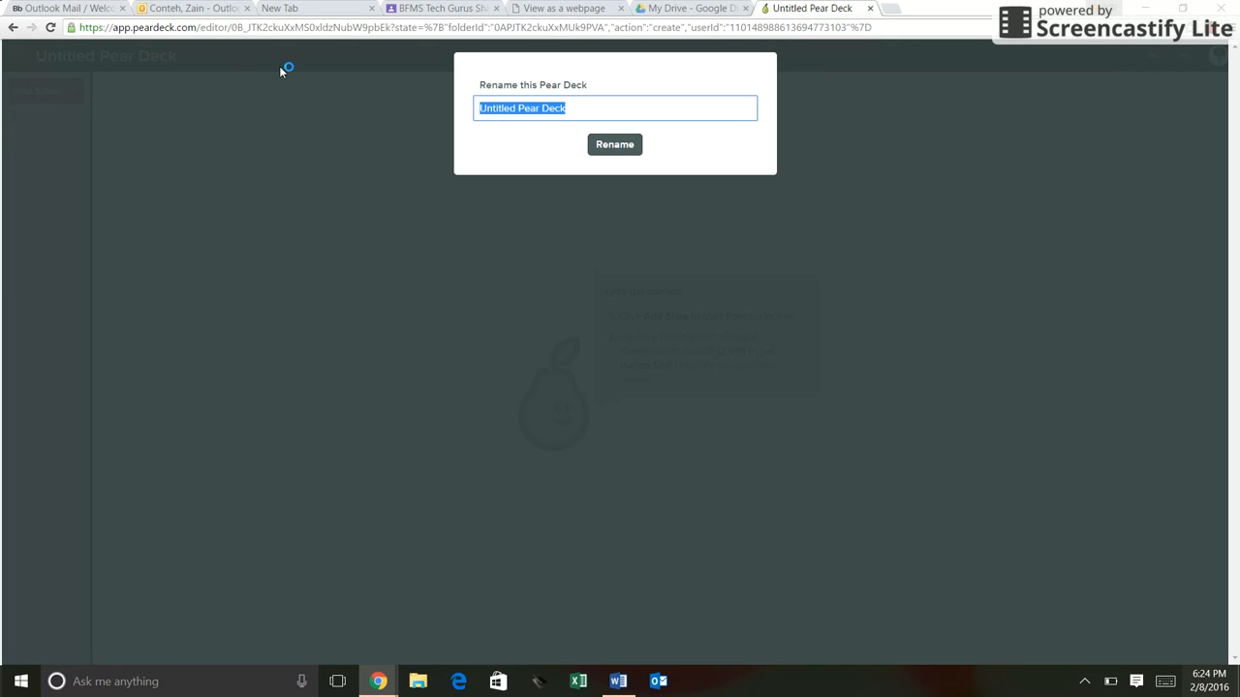
text(Sample for Teachers)
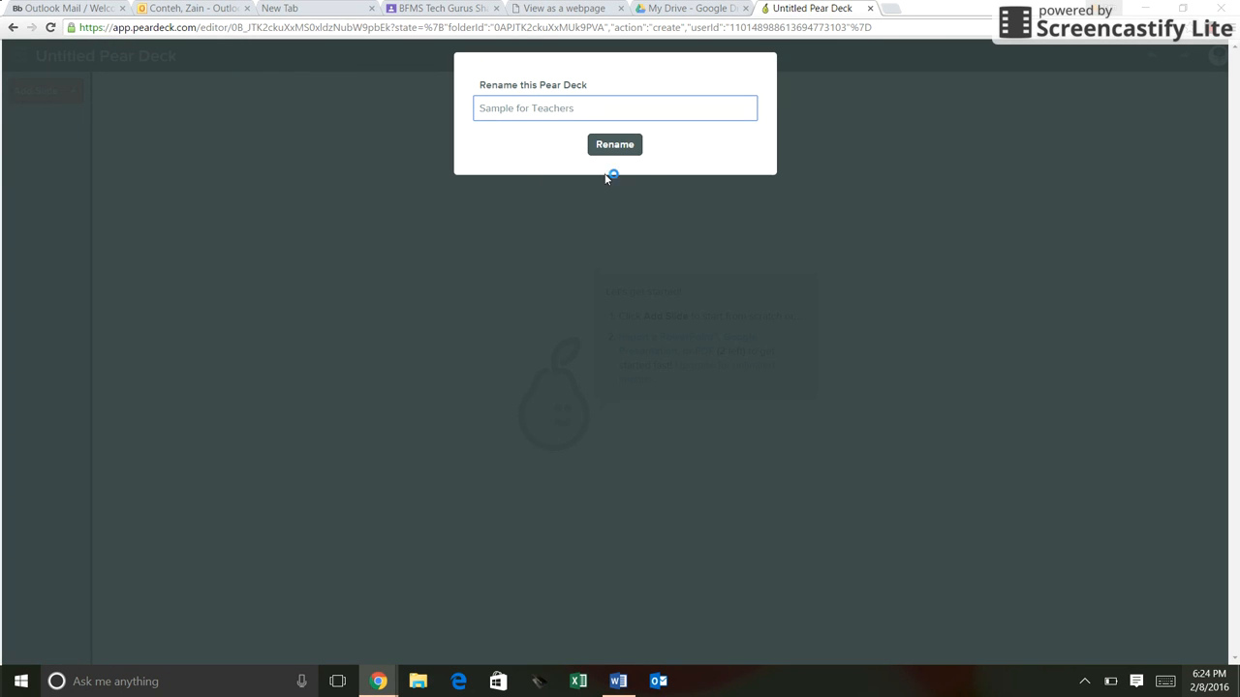
click(623, 150)
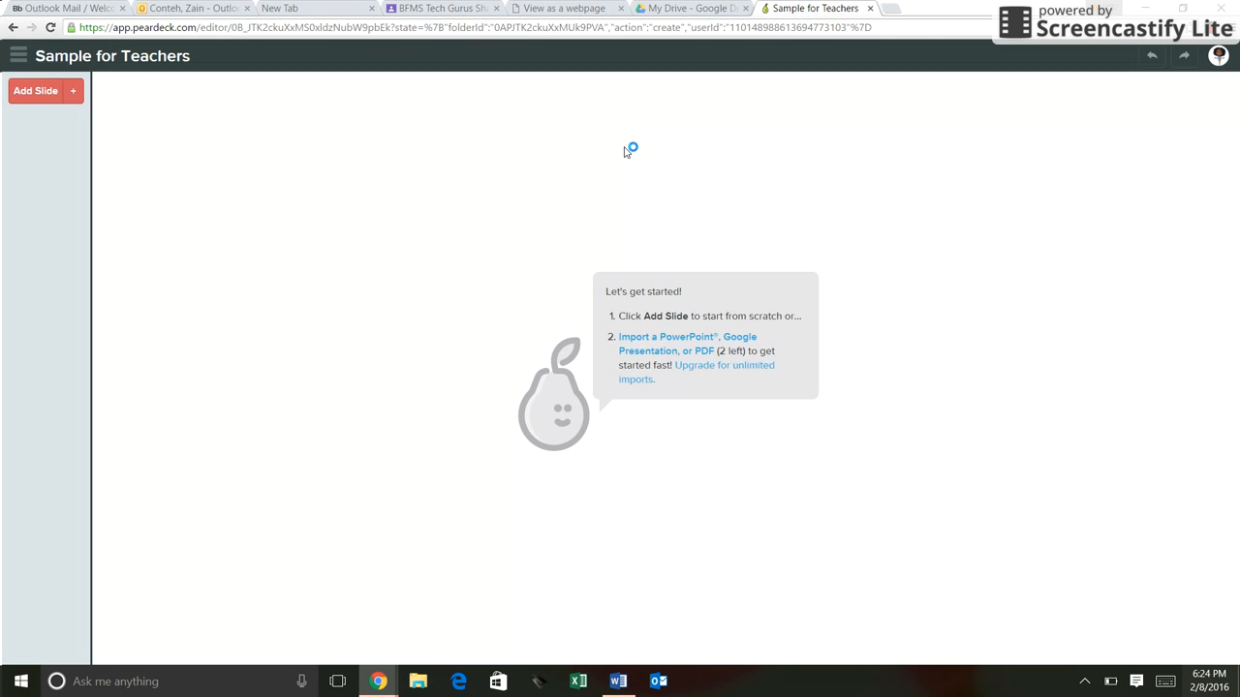
Step: Add a non-interactive slide with the title "Sample Non-Interactive"
click(73, 99)
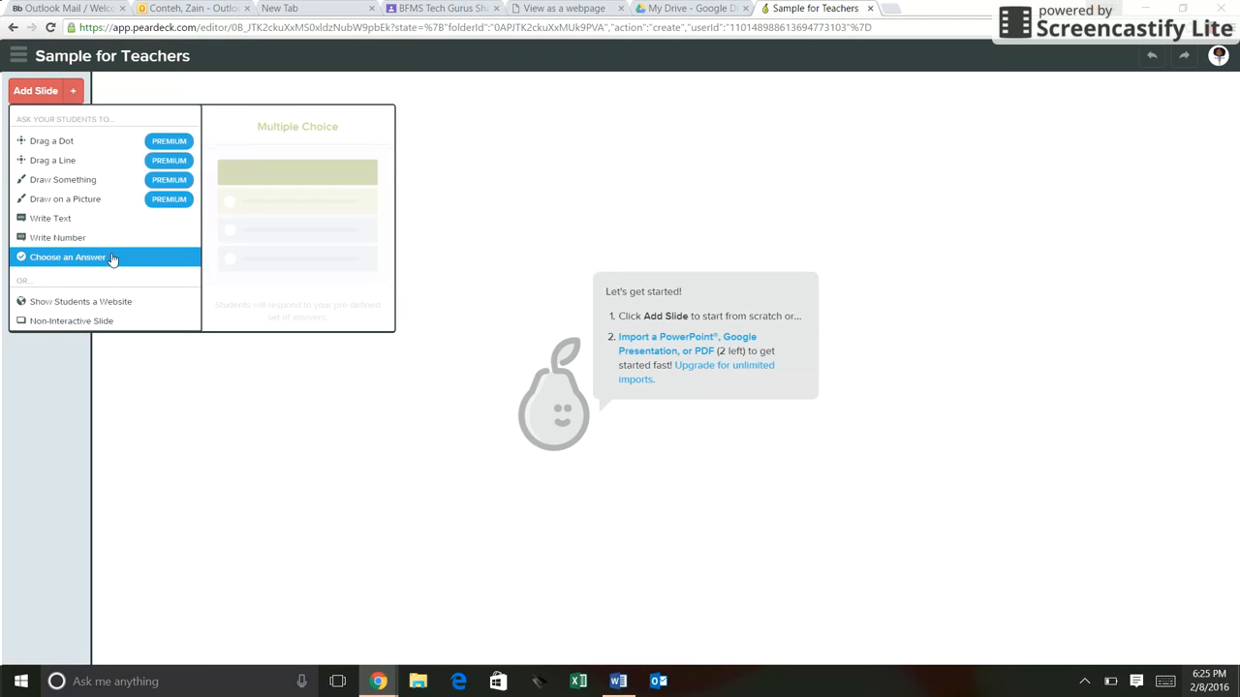
click(92, 324)
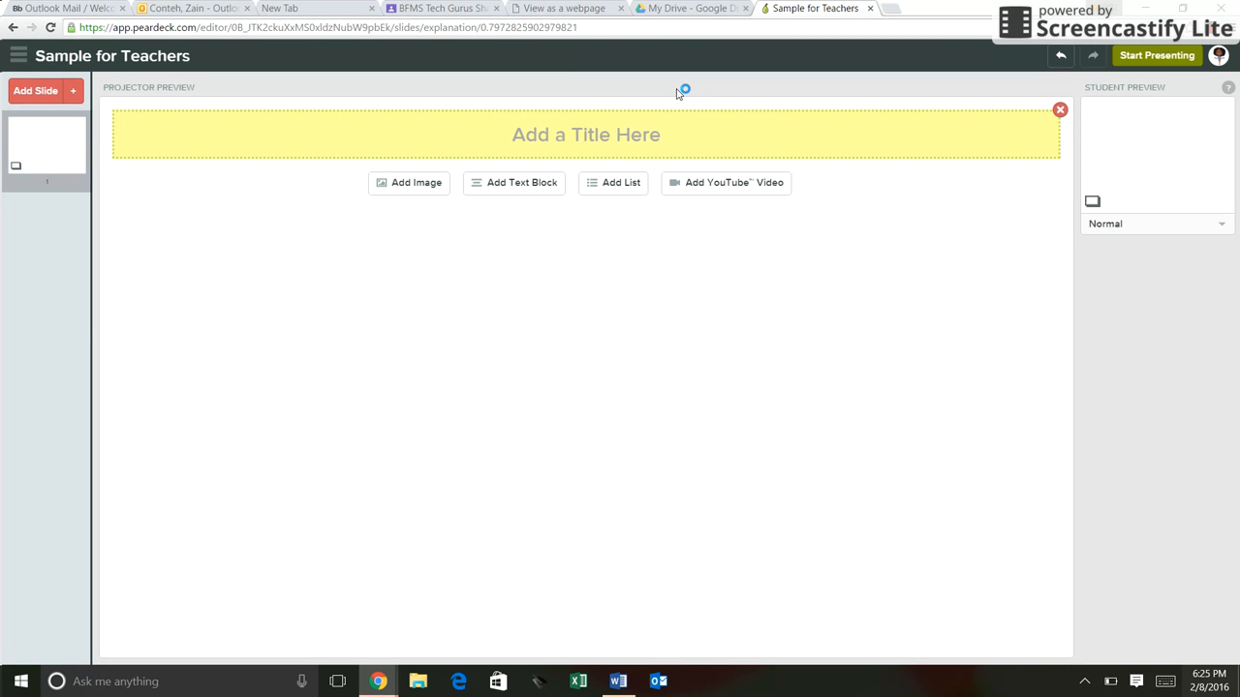
text(Sample Non-Interactive)
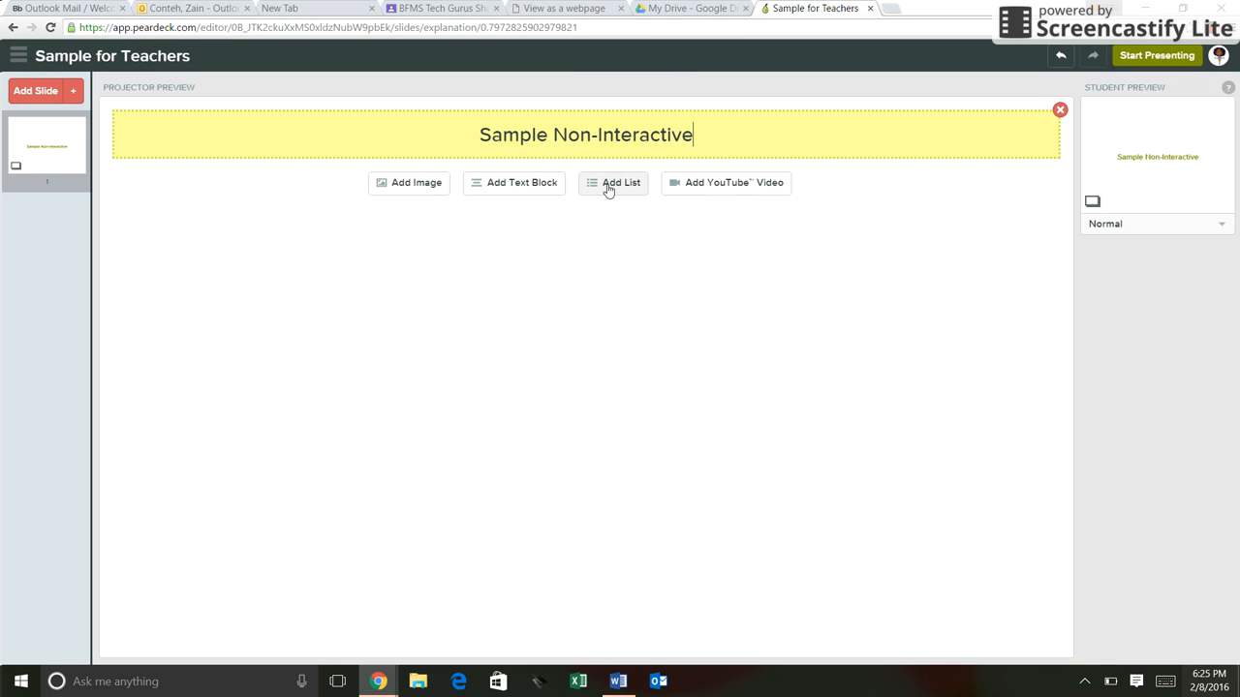
Step: Add an image block below the slide title and close the file picker without choosing an image
click(420, 186)
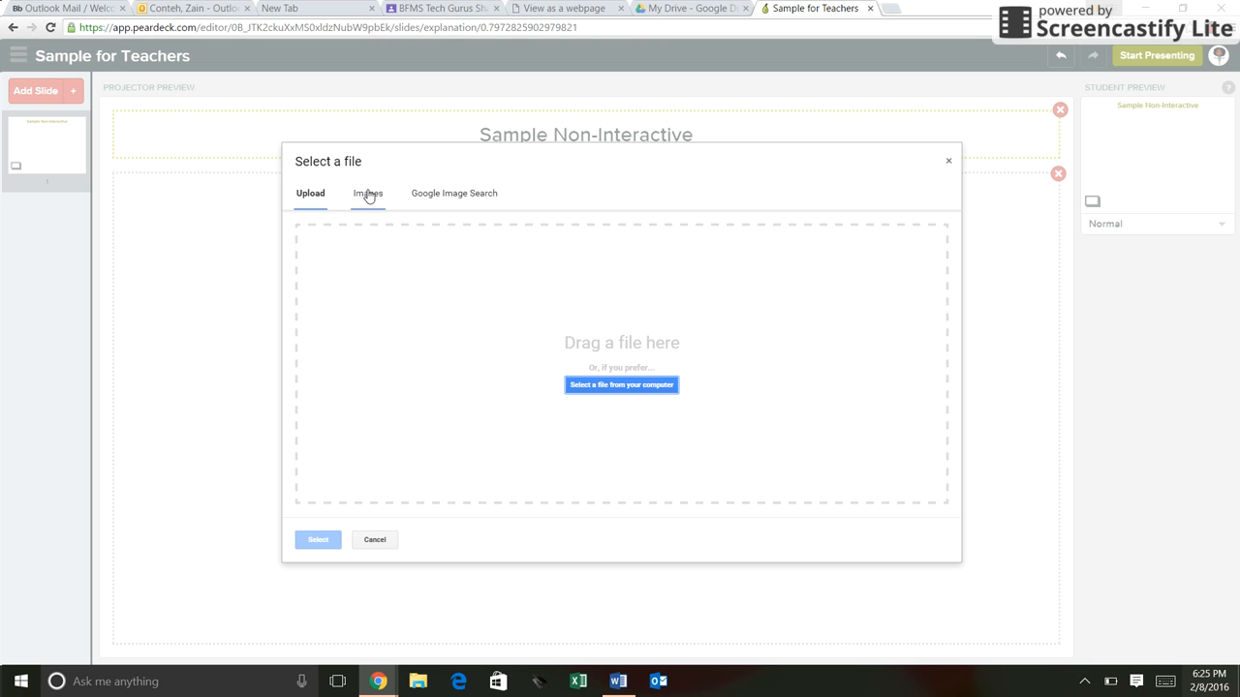
click(947, 167)
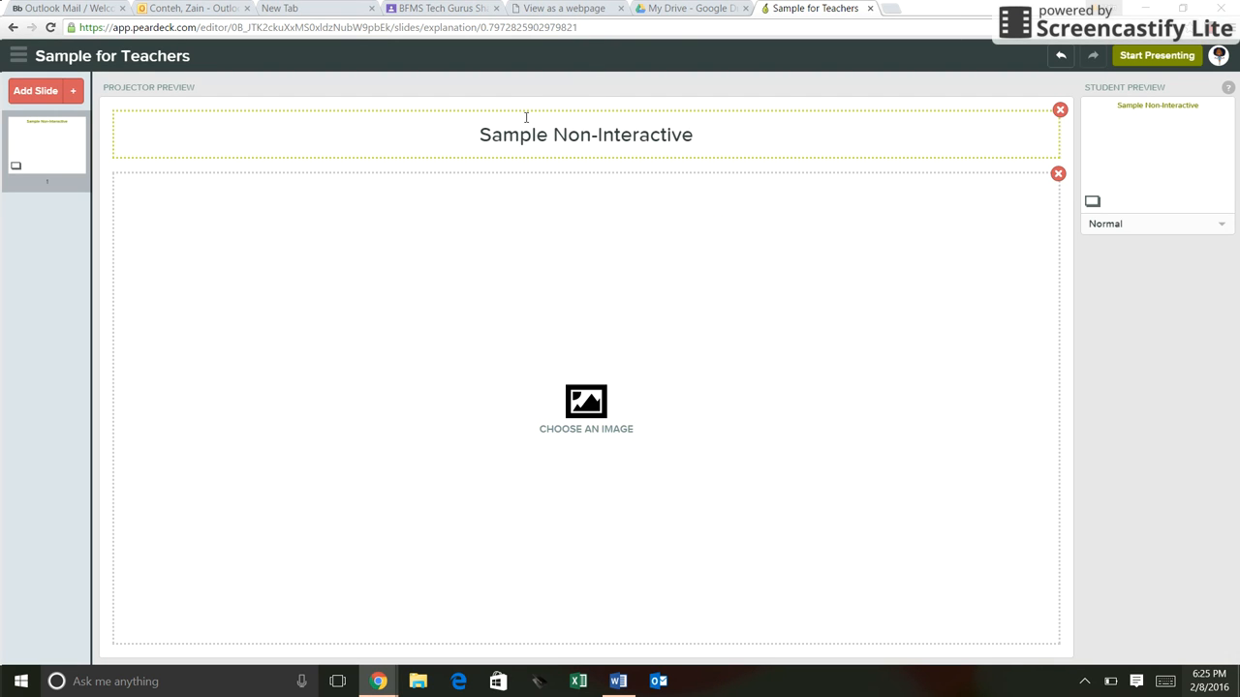
click(777, 135)
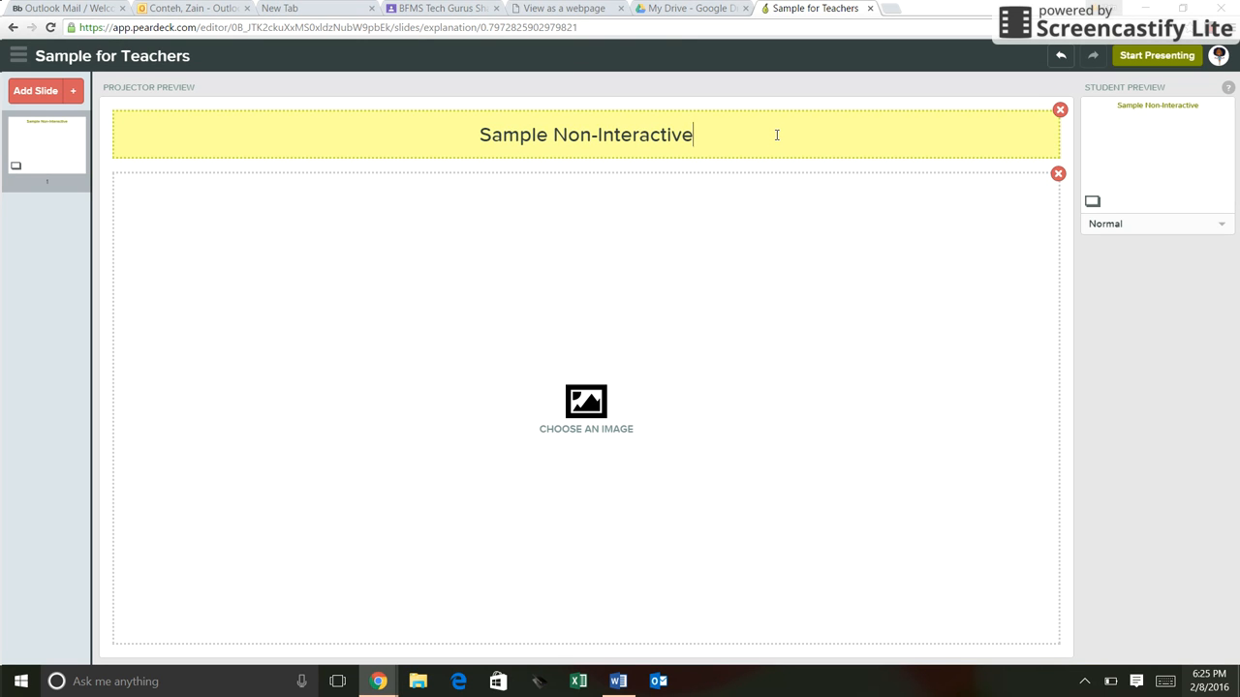
Step: Change the first slide's type from Normal to Free Response: Text
click(1167, 227)
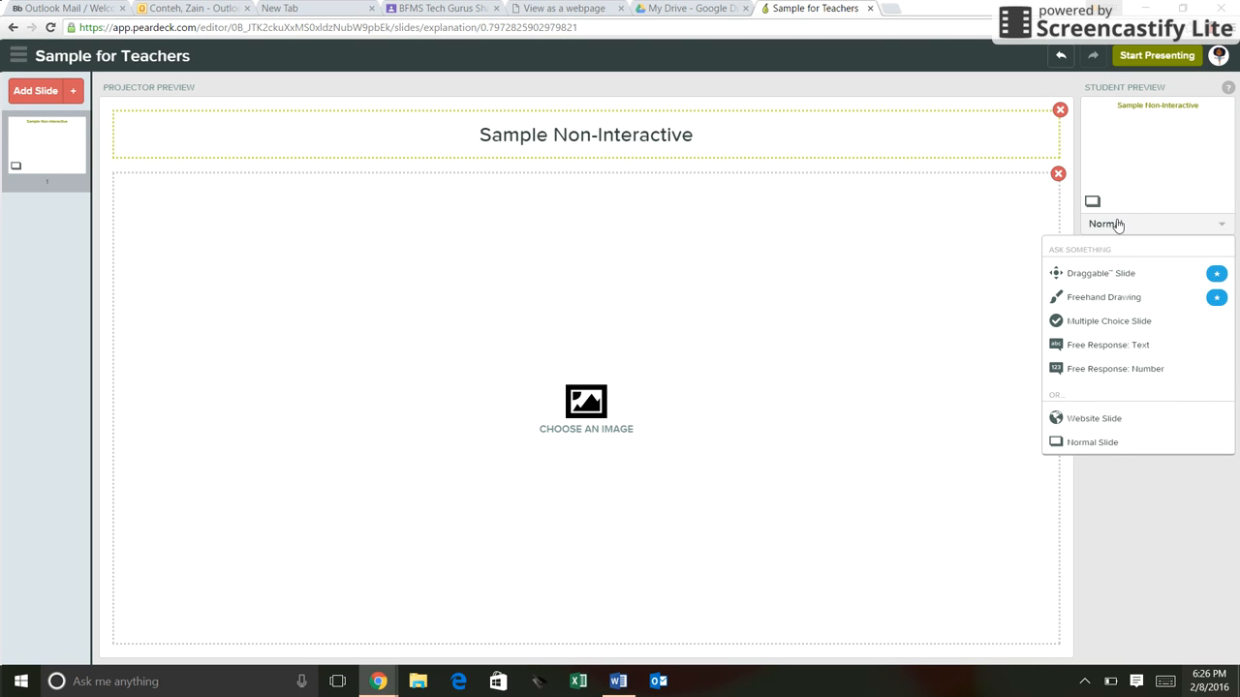
click(977, 262)
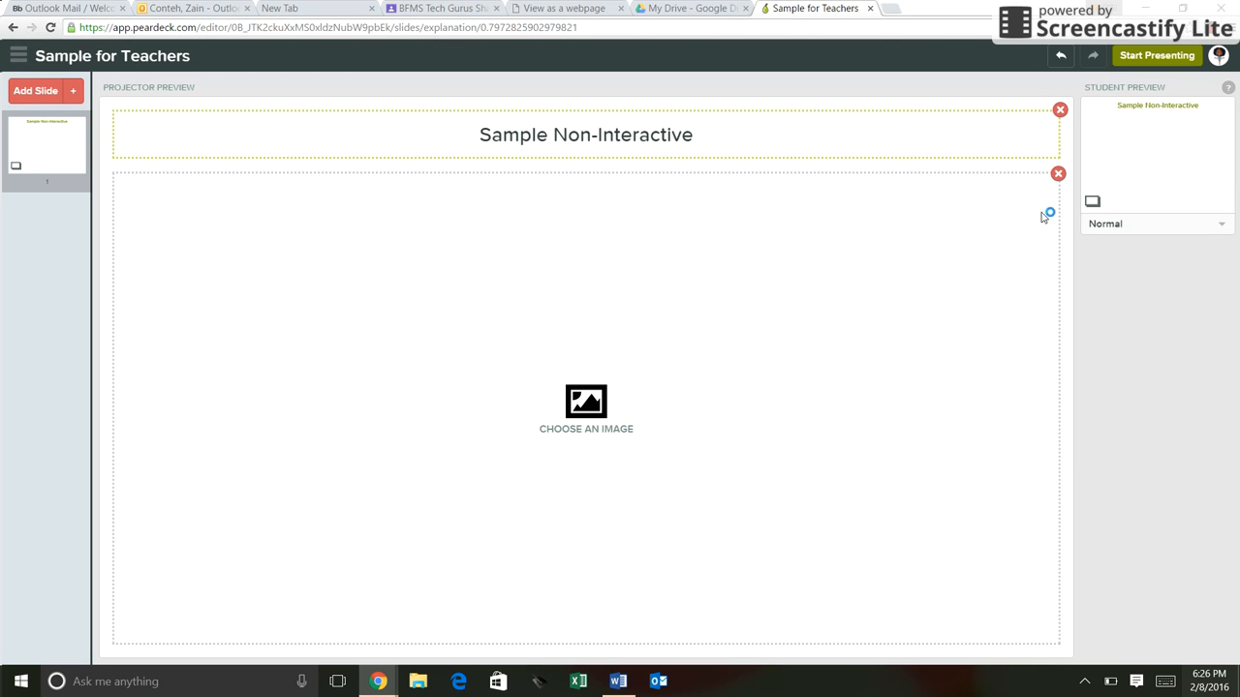
click(1201, 225)
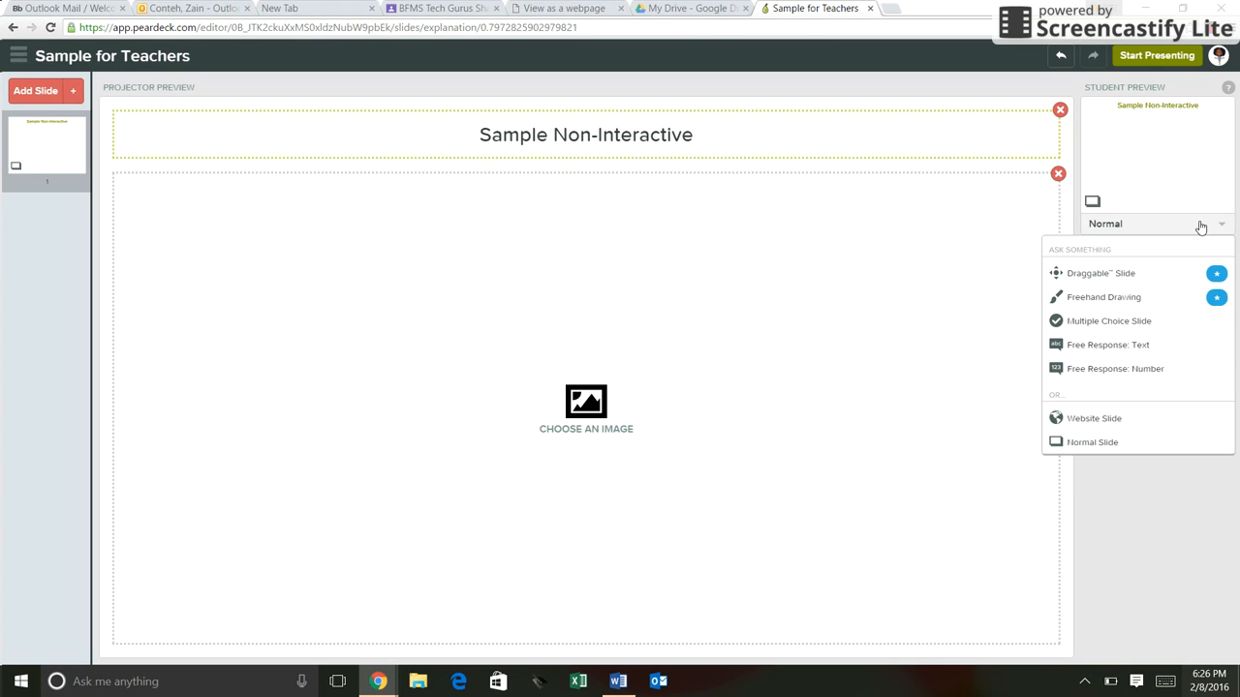
click(1121, 352)
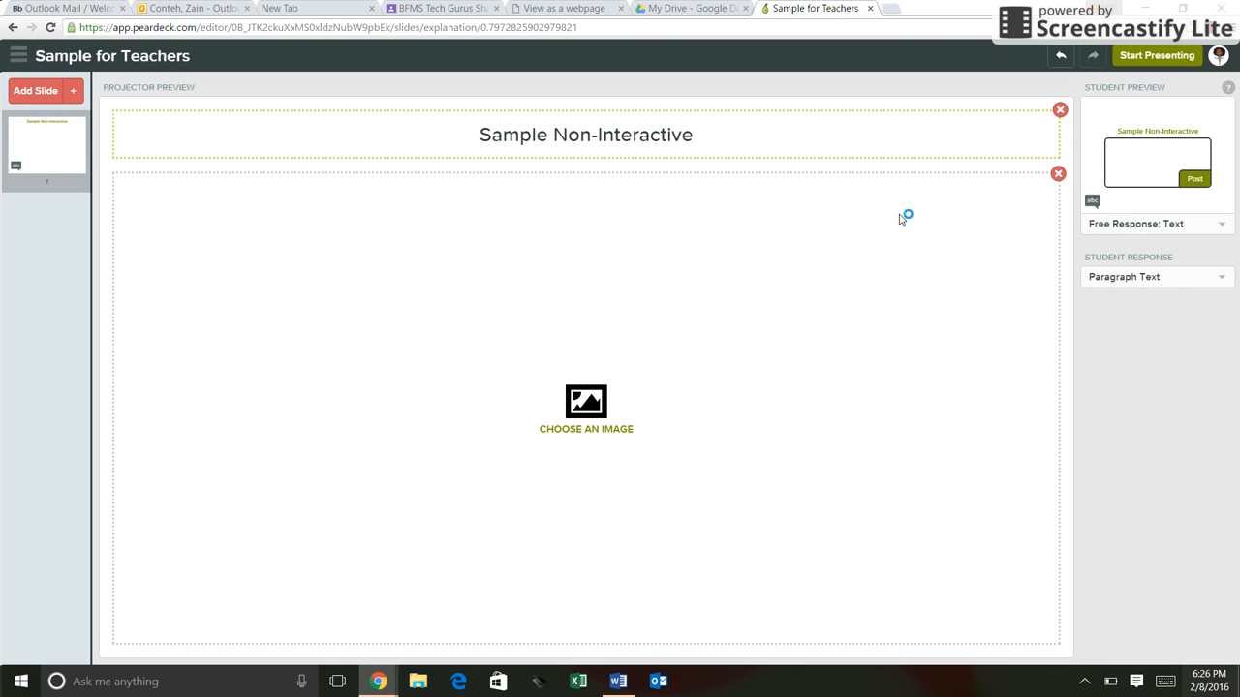
Step: Replace the first slide's title with the question "What have you learned so far about Pear Deck?"
click(746, 129)
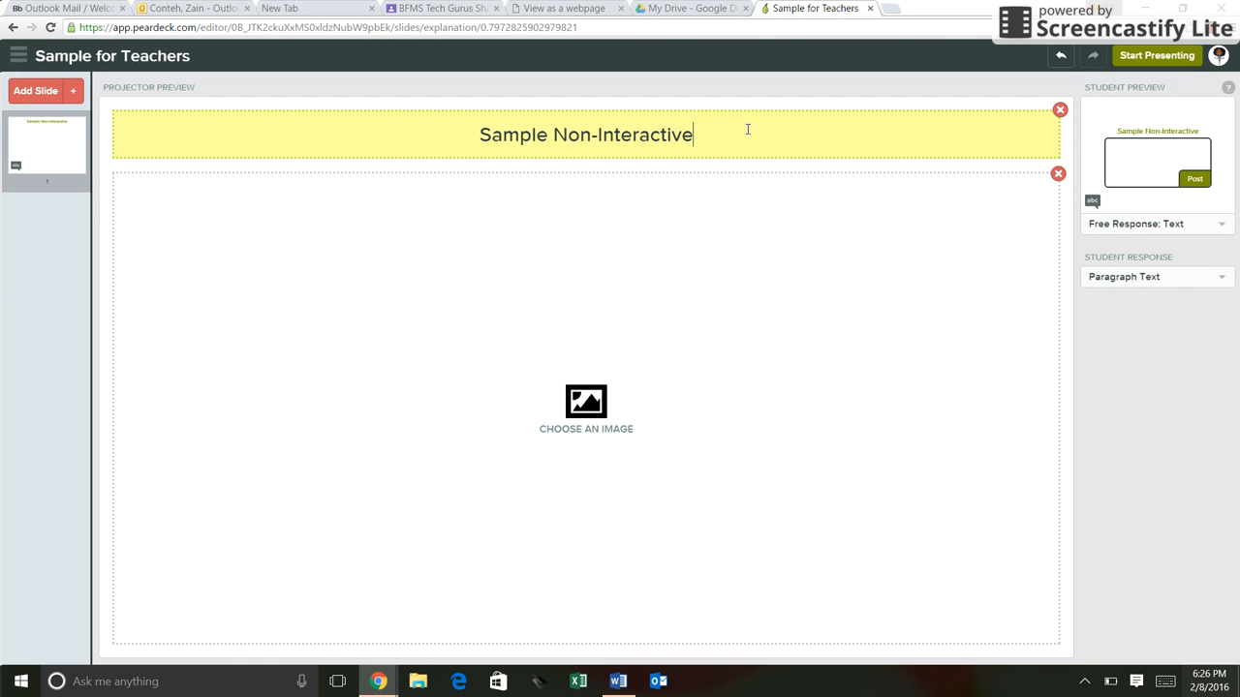
key(BackSpace)
key(BackSpace)
key(BackSpace)
key(BackSpace)
key(BackSpace)
key(BackSpace)
key(BackSpace)
key(BackSpace)
key(BackSpace)
key(BackSpace)
key(BackSpace)
key(BackSpace)
key(BackSpace)
key(BackSpace)
key(BackSpace)
key(BackSpace)
key(BackSpace)
key(BackSpace)
key(BackSpace)
key(BackSpace)
key(BackSpace)
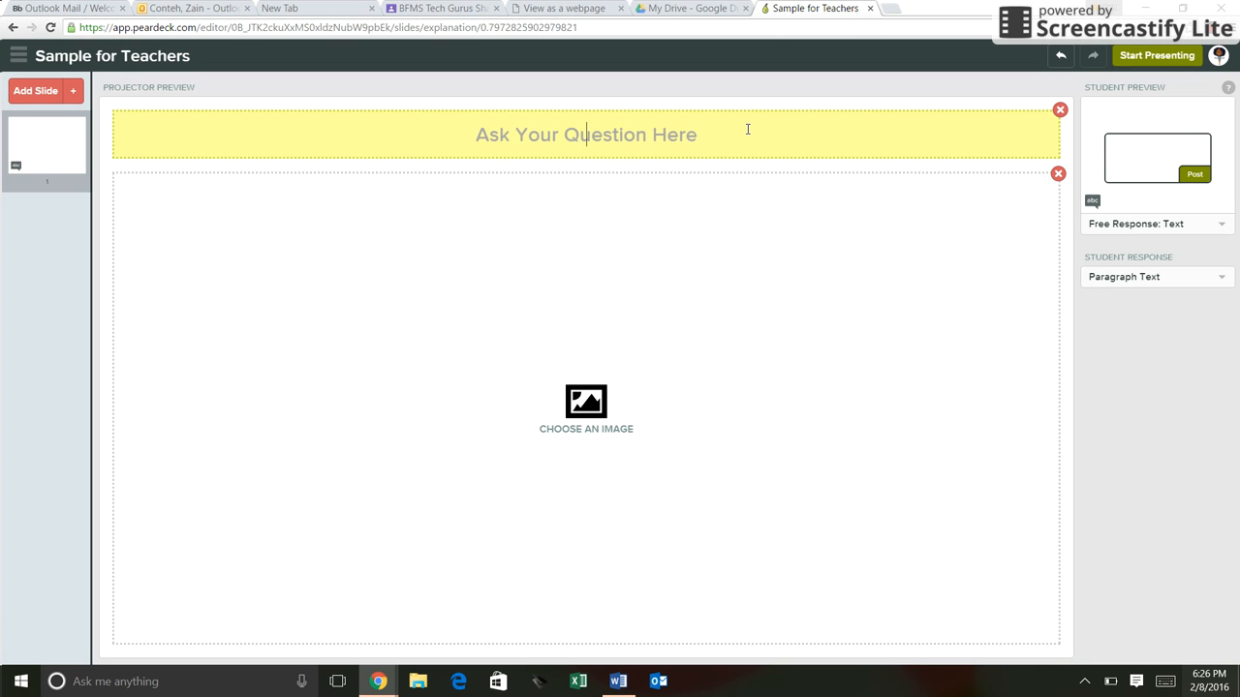
text(What s)
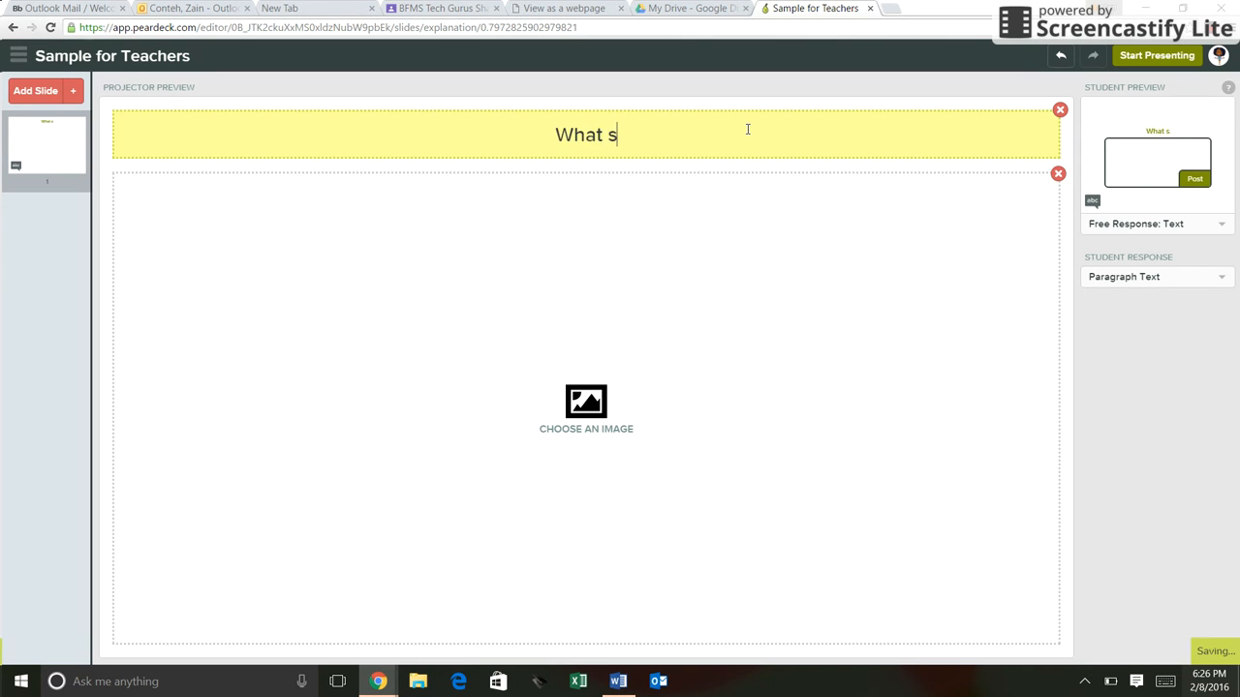
key(BackSpace)
text(have you le)
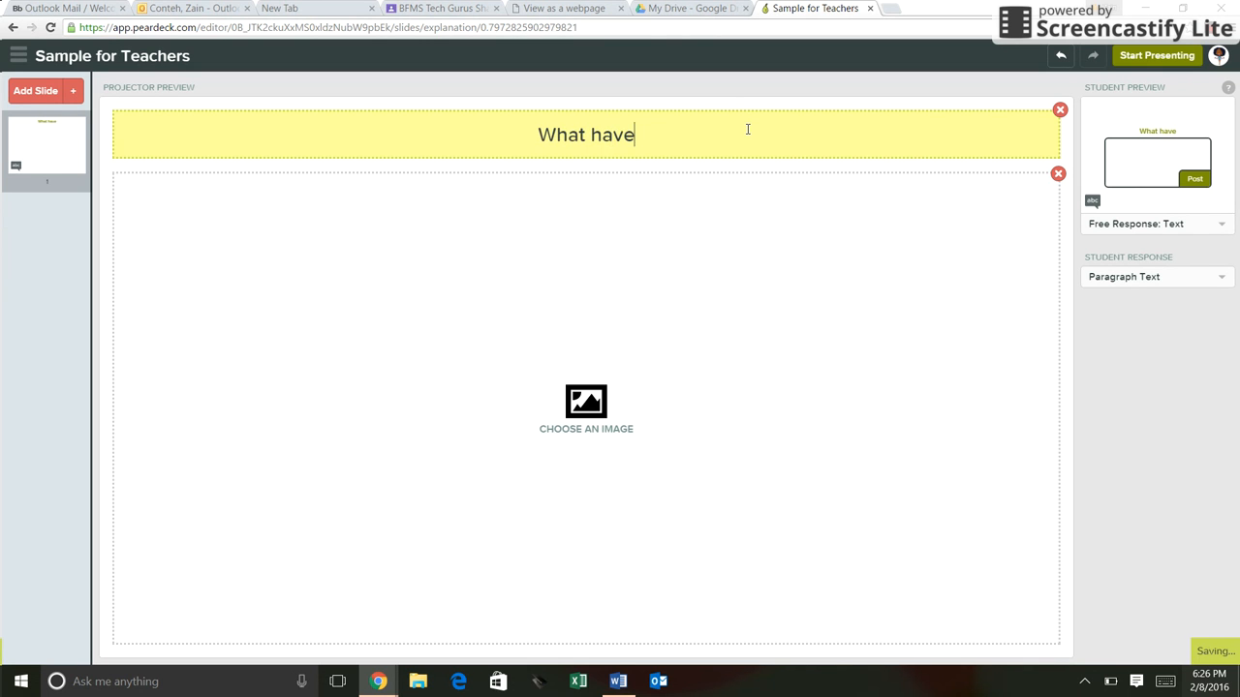
text(d so )
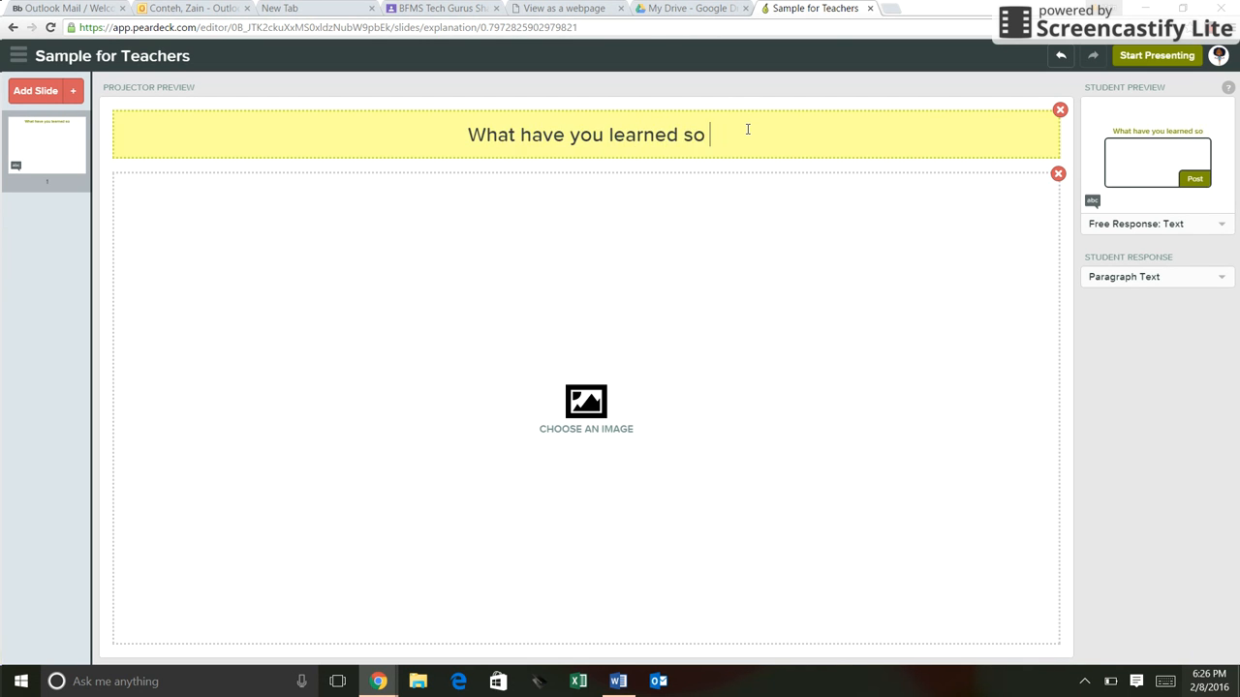
text(far about pear)
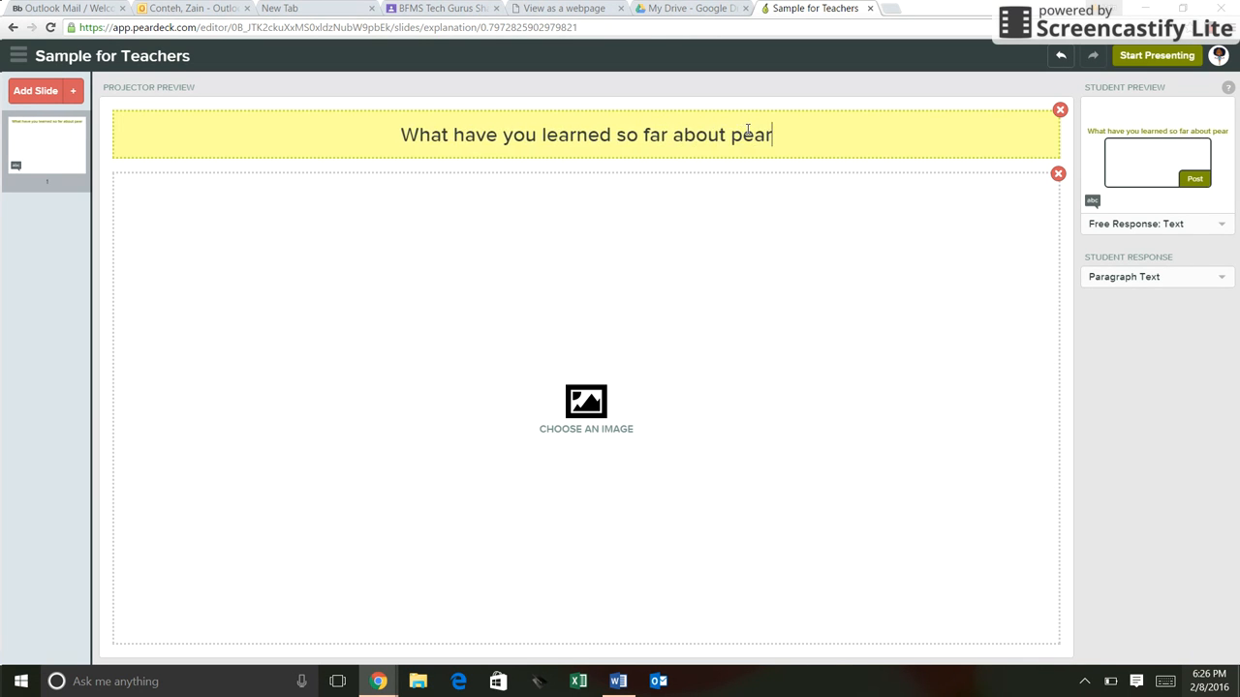
key(BackSpace)
key(BackSpace)
key(BackSpace)
key(BackSpace)
text(Pd)
text(ea)
key(BackSpace)
key(BackSpace)
key(BackSpace)
text(ear Deck?)
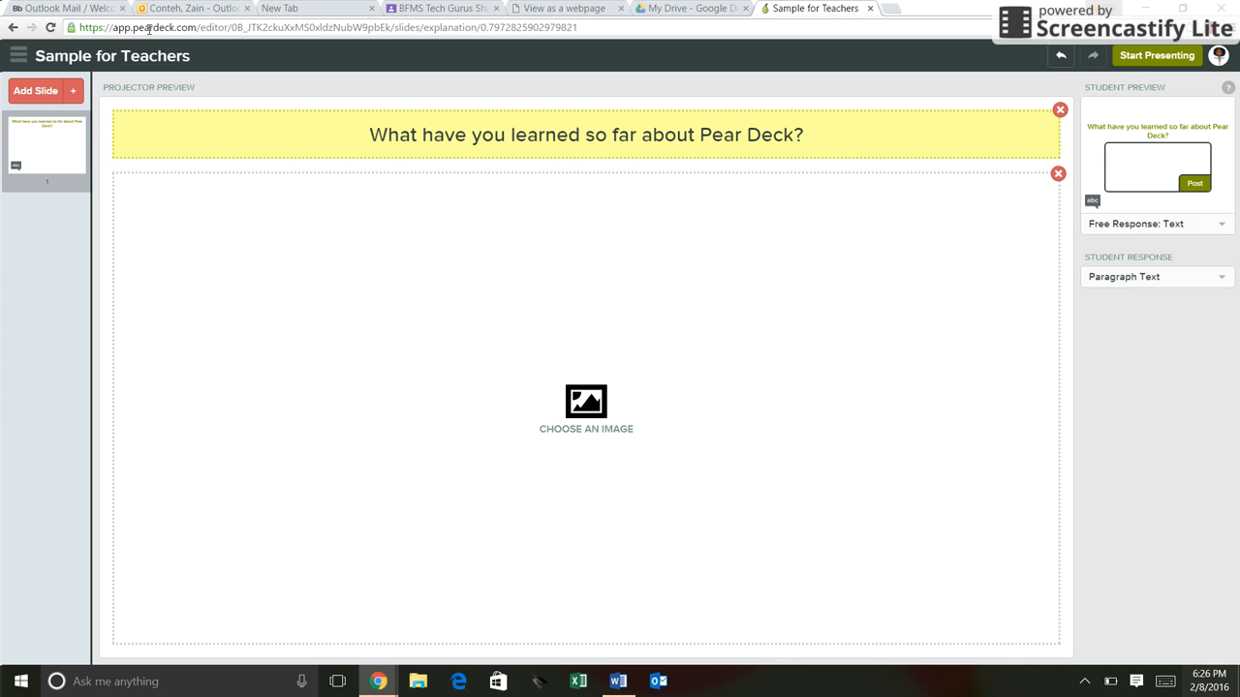
Step: Add a Write Number slide asking "How many minutes does it take you to get to school?"
click(71, 93)
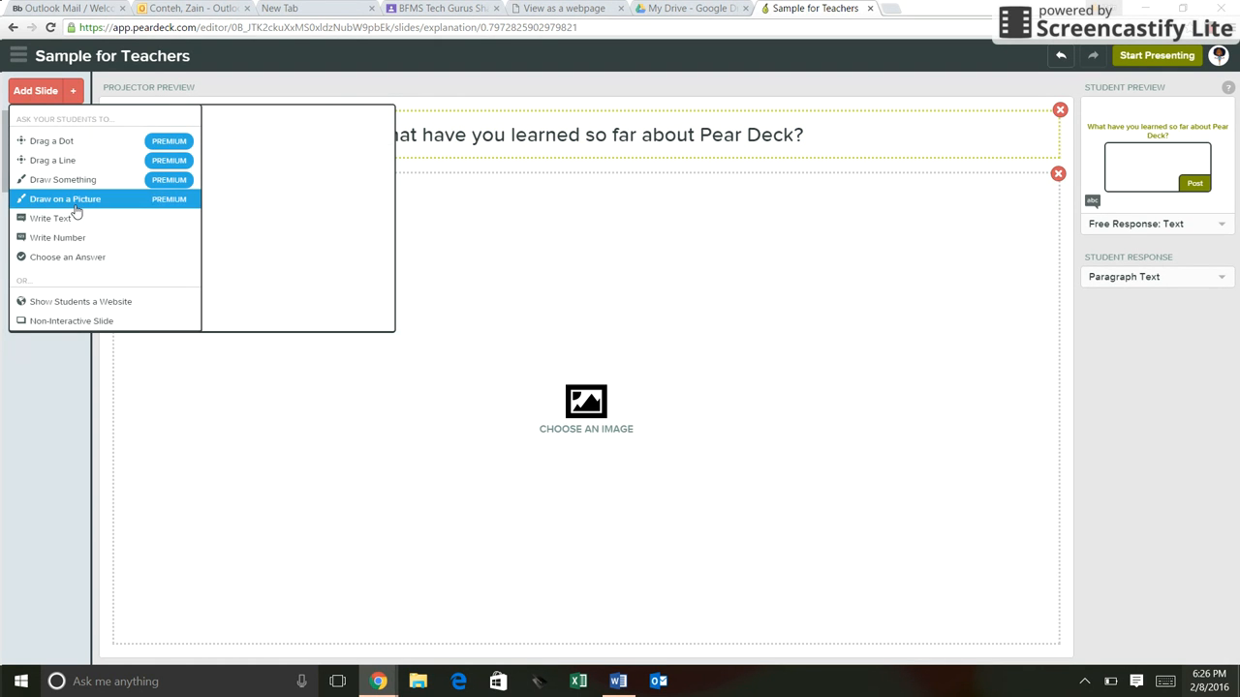
click(63, 237)
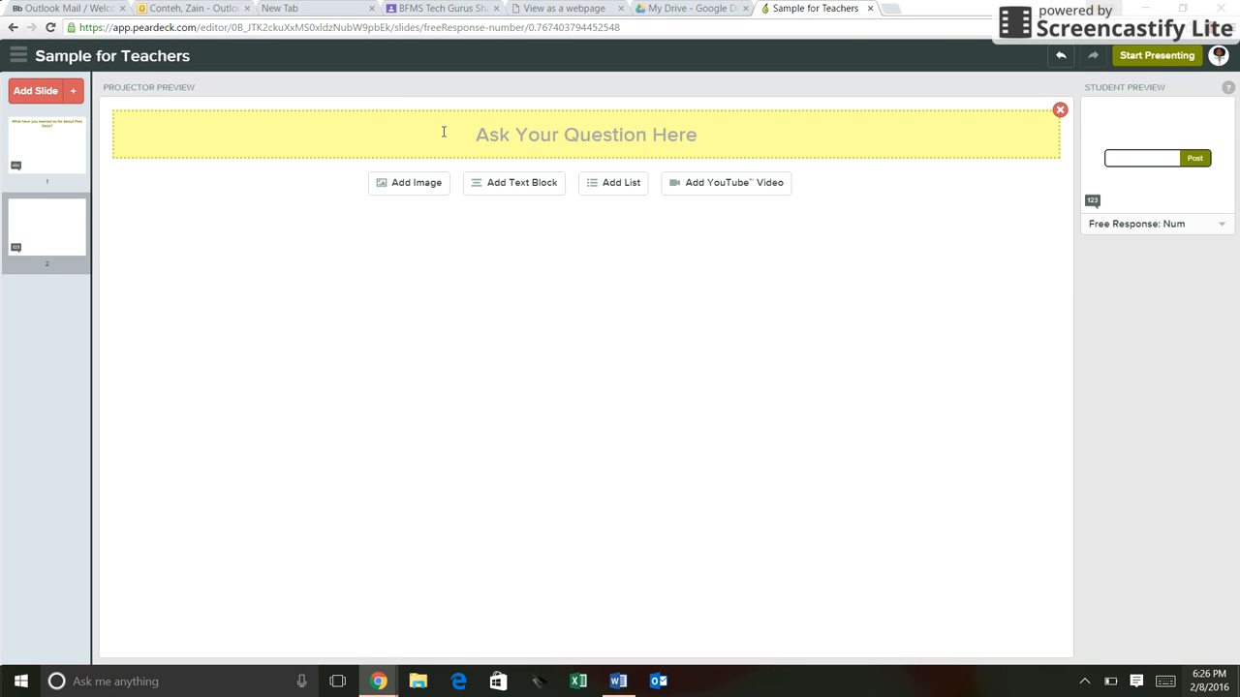
text(How many )
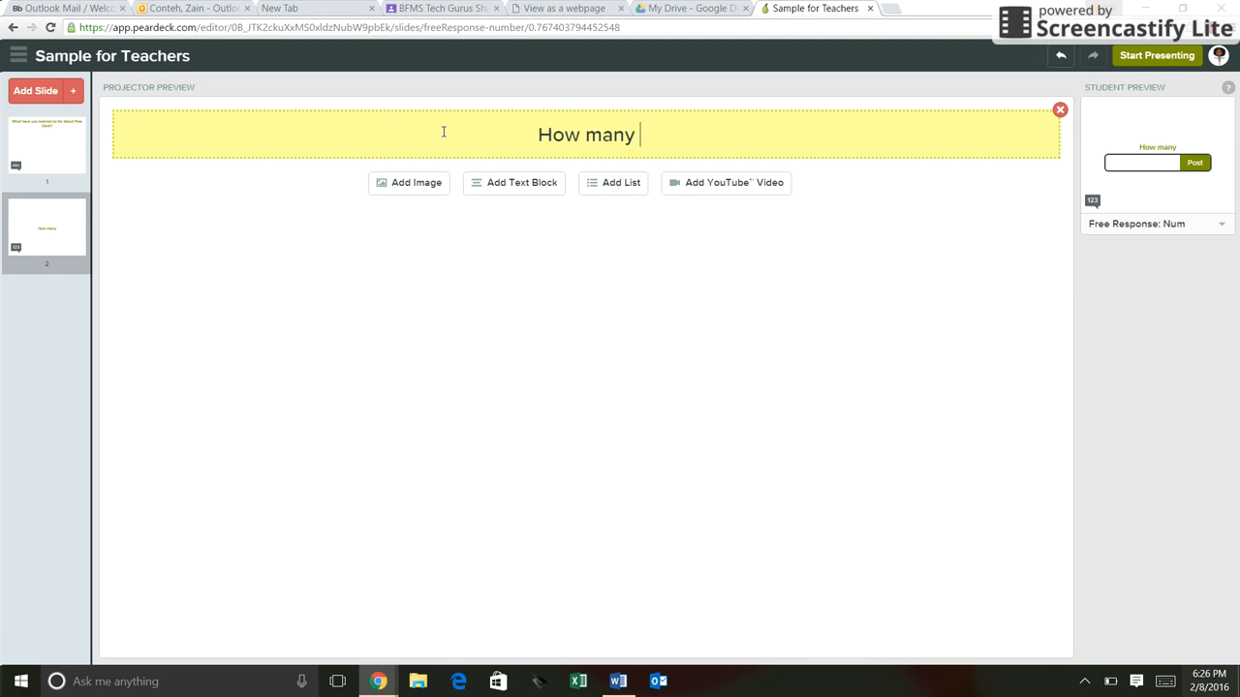
text(minutes does it )
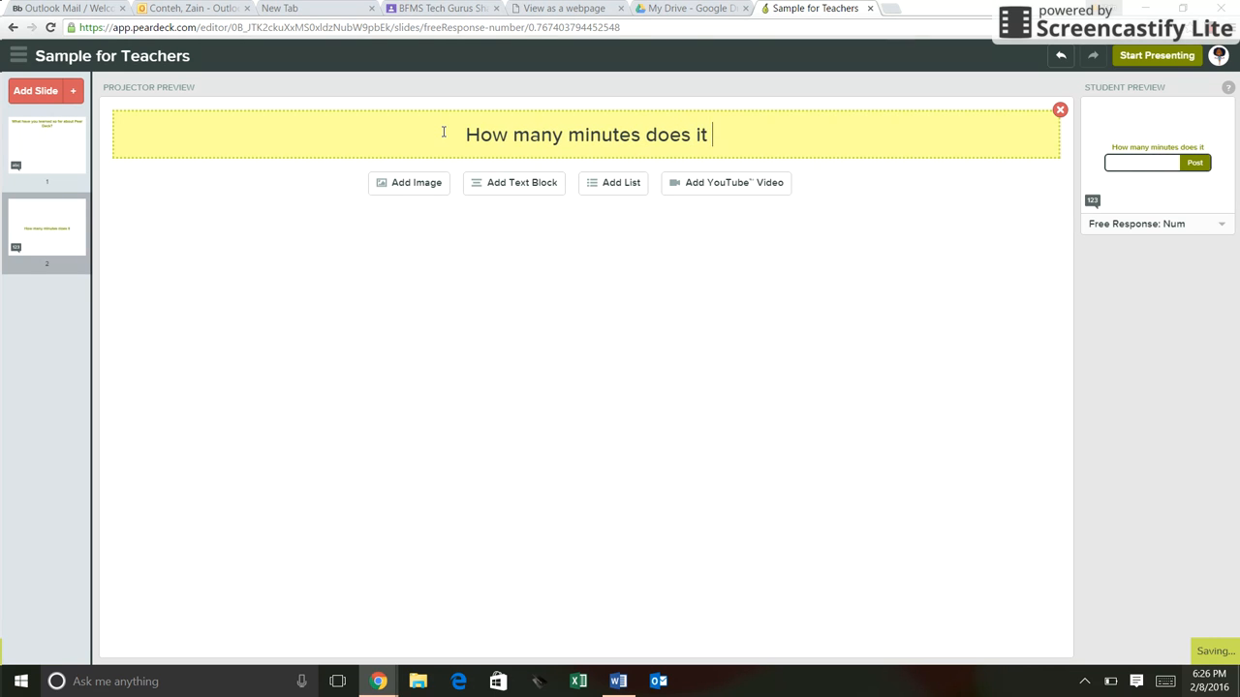
text(take you to get s)
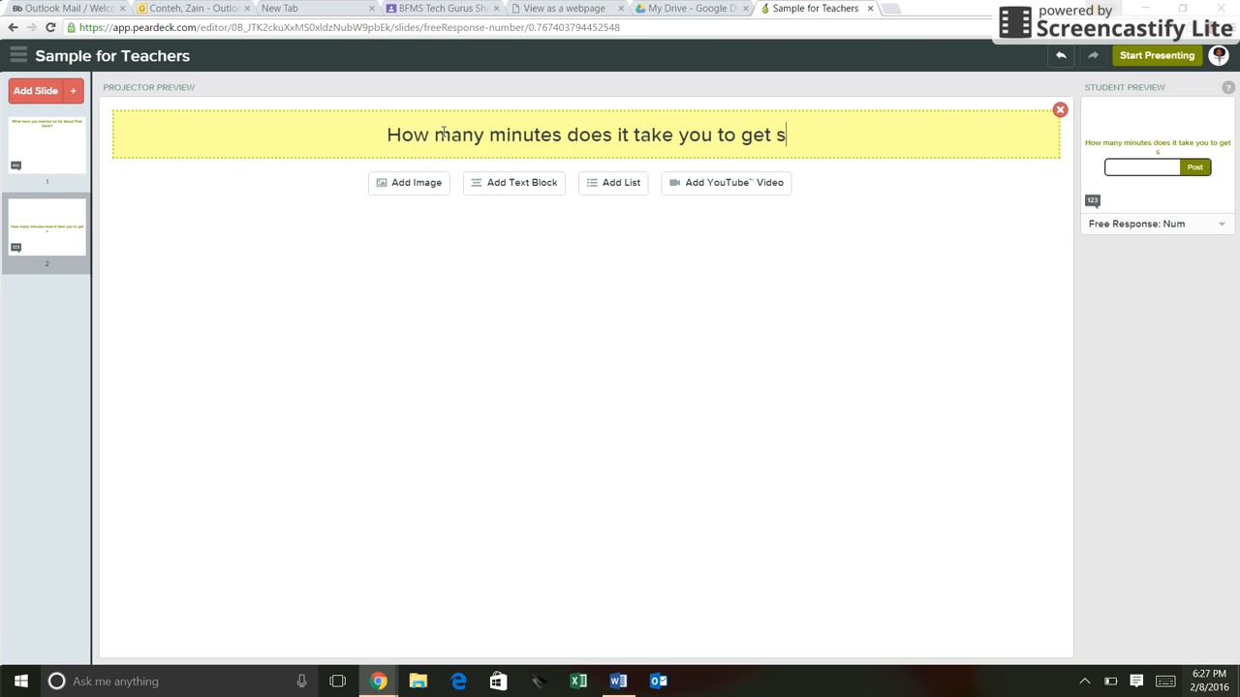
key(BackSpace)
text(to school?)
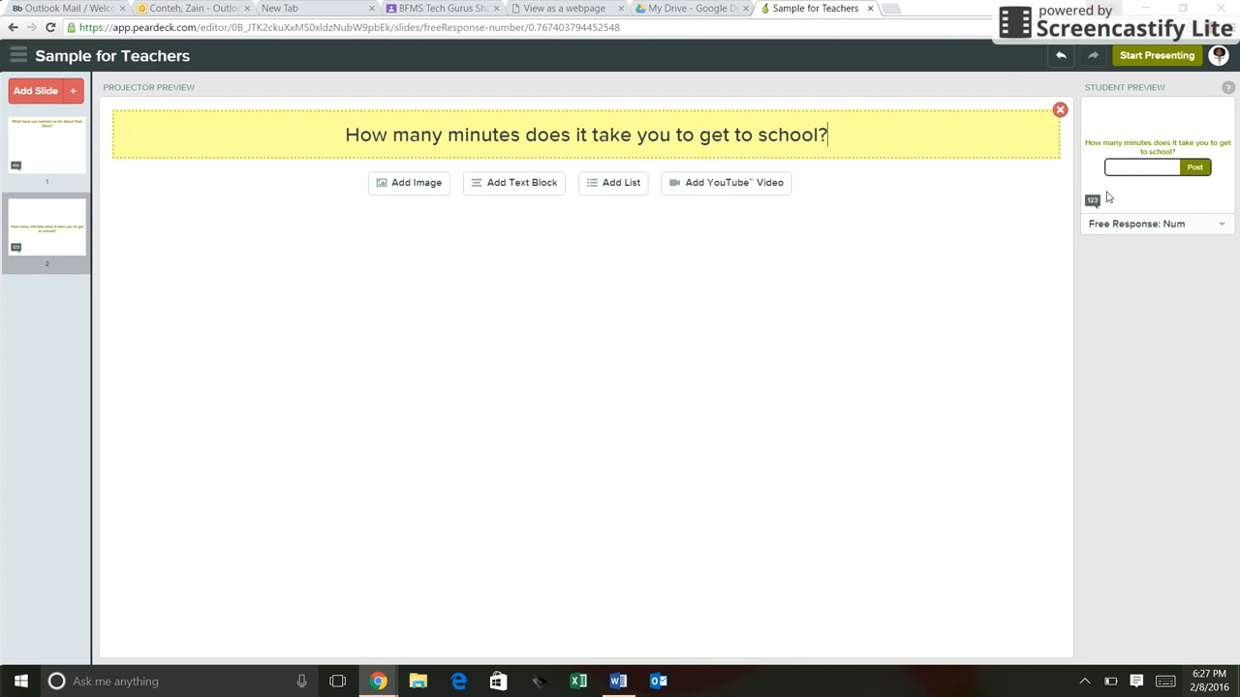
Step: Add a Choose an Answer slide with the question "What town do you live in?"
click(74, 94)
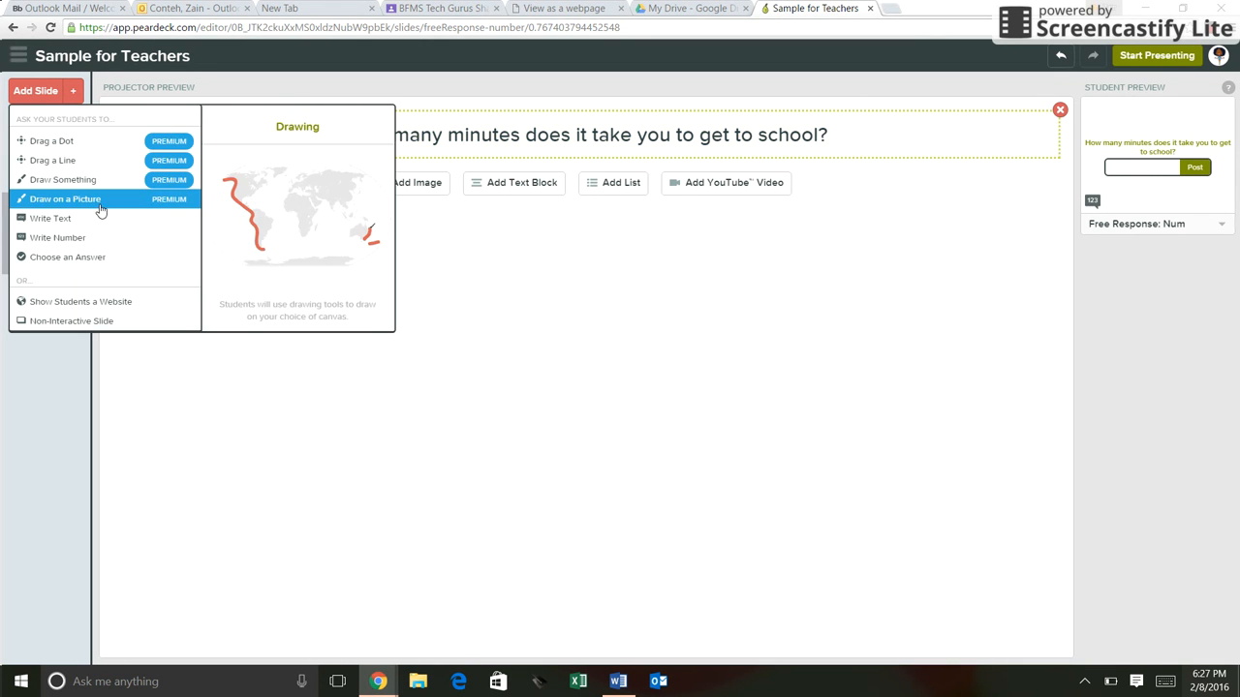
click(86, 260)
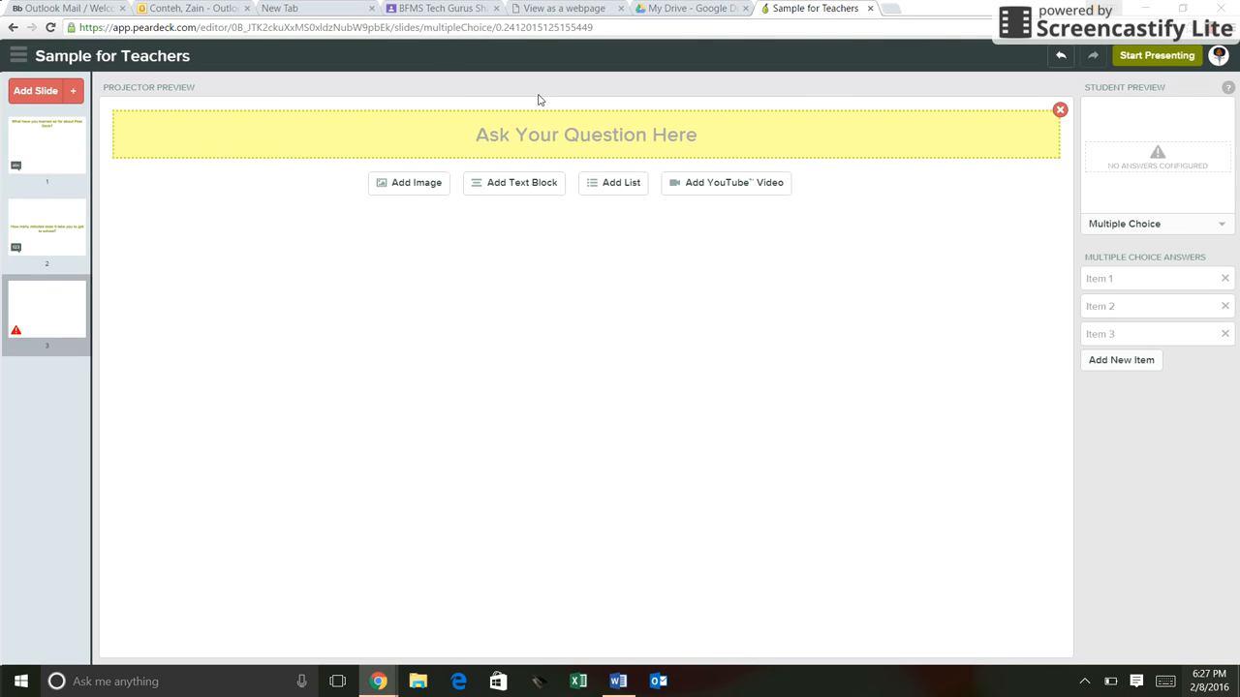
text(How many)
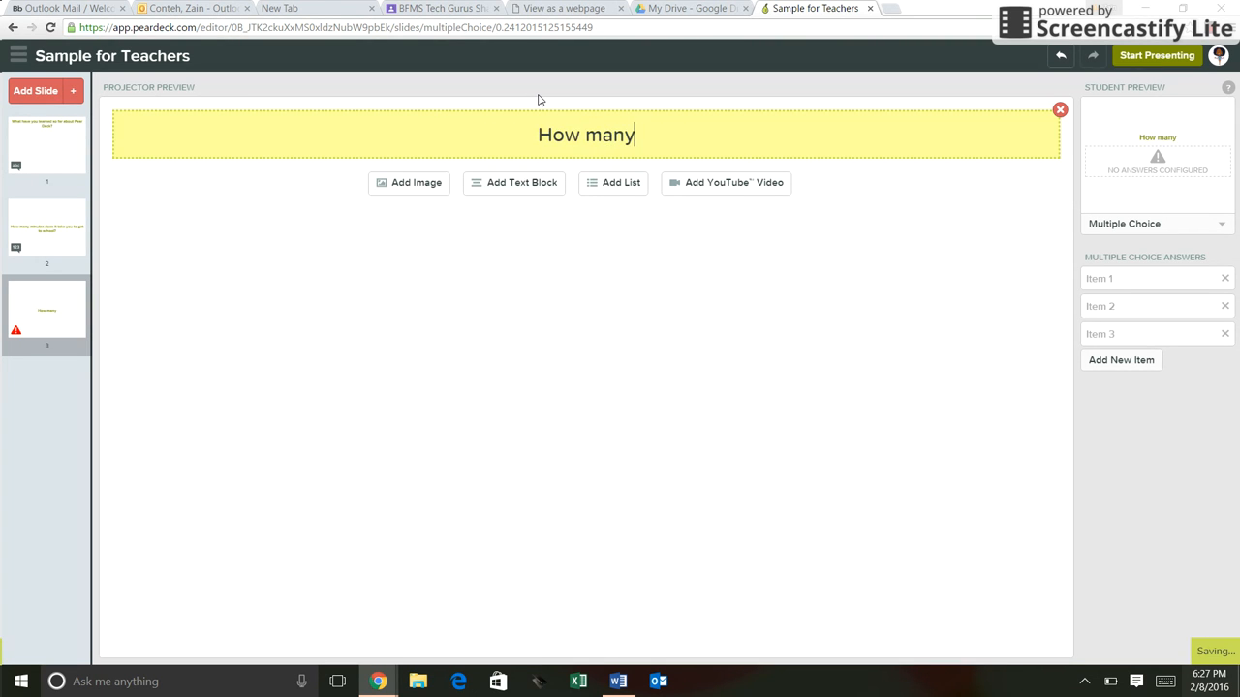
text( teacher l)
key(BackSpace)
key(BackSpace)
key(BackSpace)
key(BackSpace)
key(BackSpace)
key(BackSpace)
key(BackSpace)
key(BackSpace)
key(BackSpace)
key(BackSpace)
key(BackSpace)
key(BackSpace)
key(BackSpace)
key(BackSpace)
key(BackSpace)
key(BackSpace)
key(BackSpace)
key(BackSpace)
text(WHat)
key(BackSpace)
key(BackSpace)
key(BackSpace)
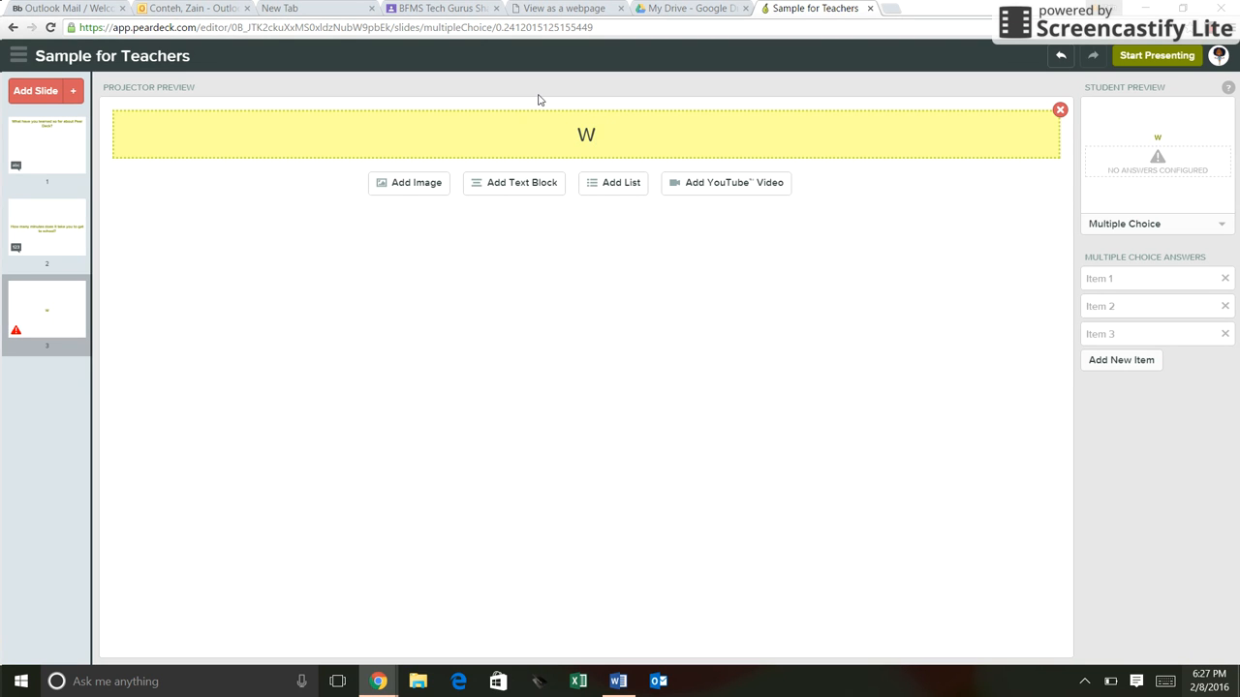
text(hat tow)
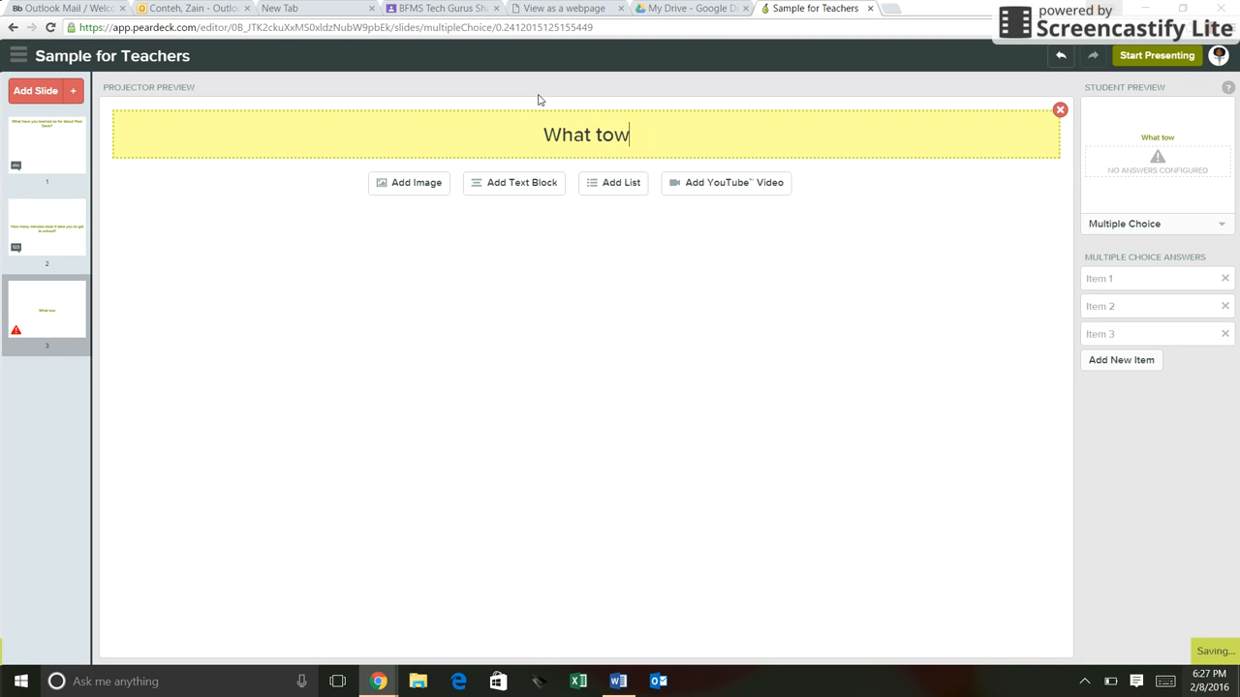
text(n do you live)
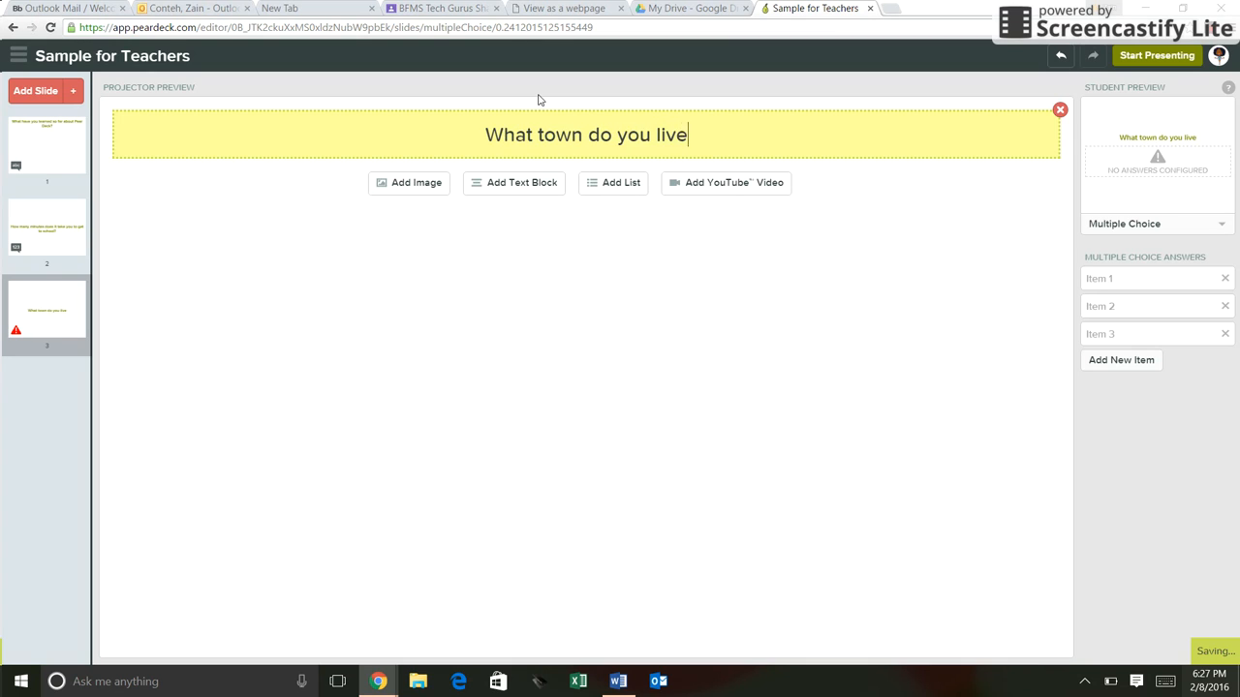
text( in?)
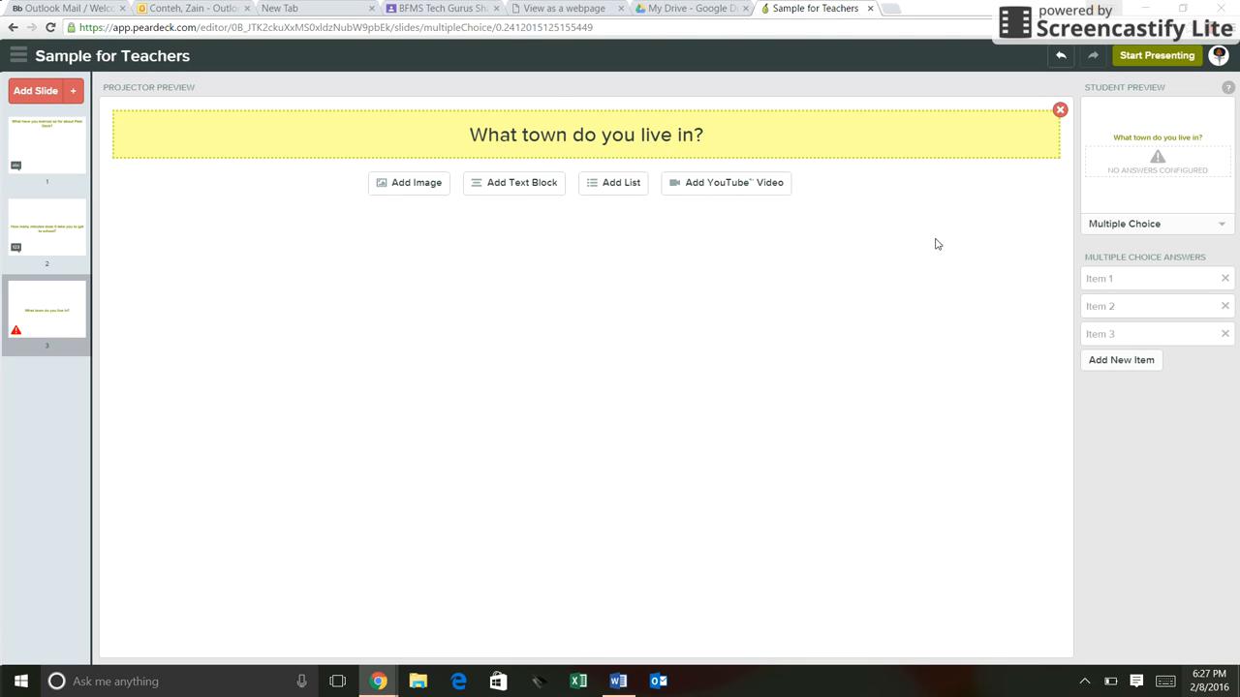
Step: Fill the three multiple-choice answers with Teaneck, Maywood and Paramus
click(1101, 281)
text(Tea)
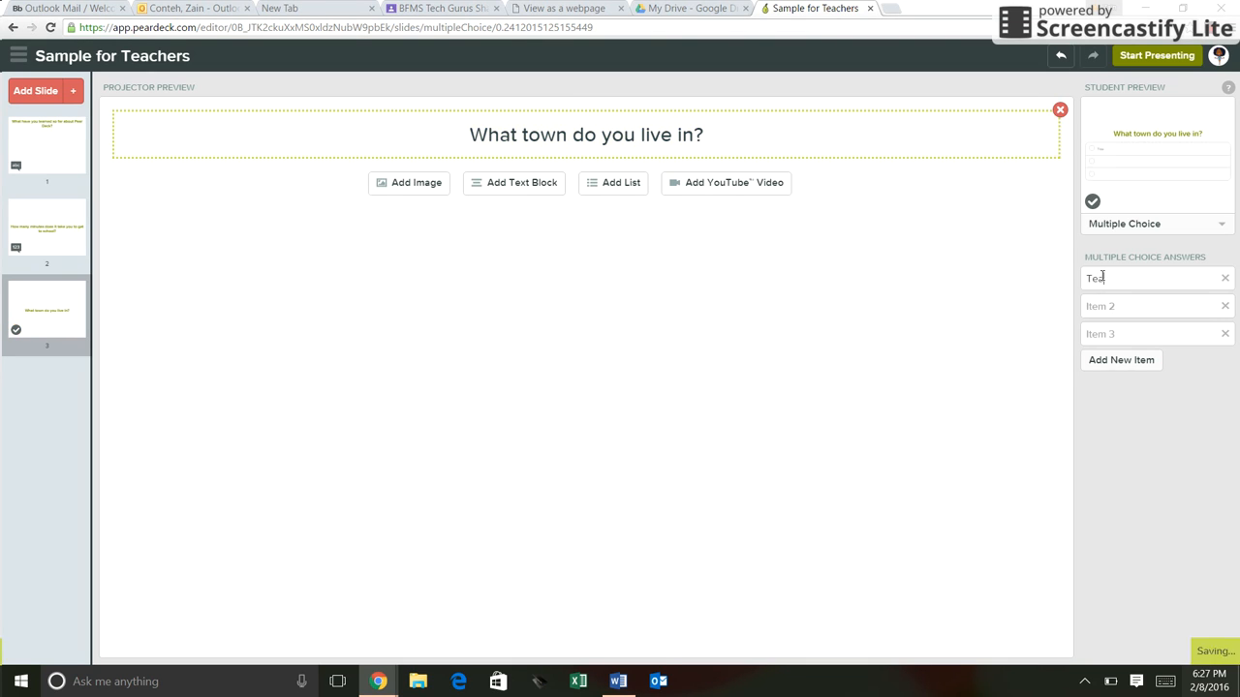
text(neck)
click(1112, 303)
text(Maywood)
click(1122, 331)
text(Paramus)
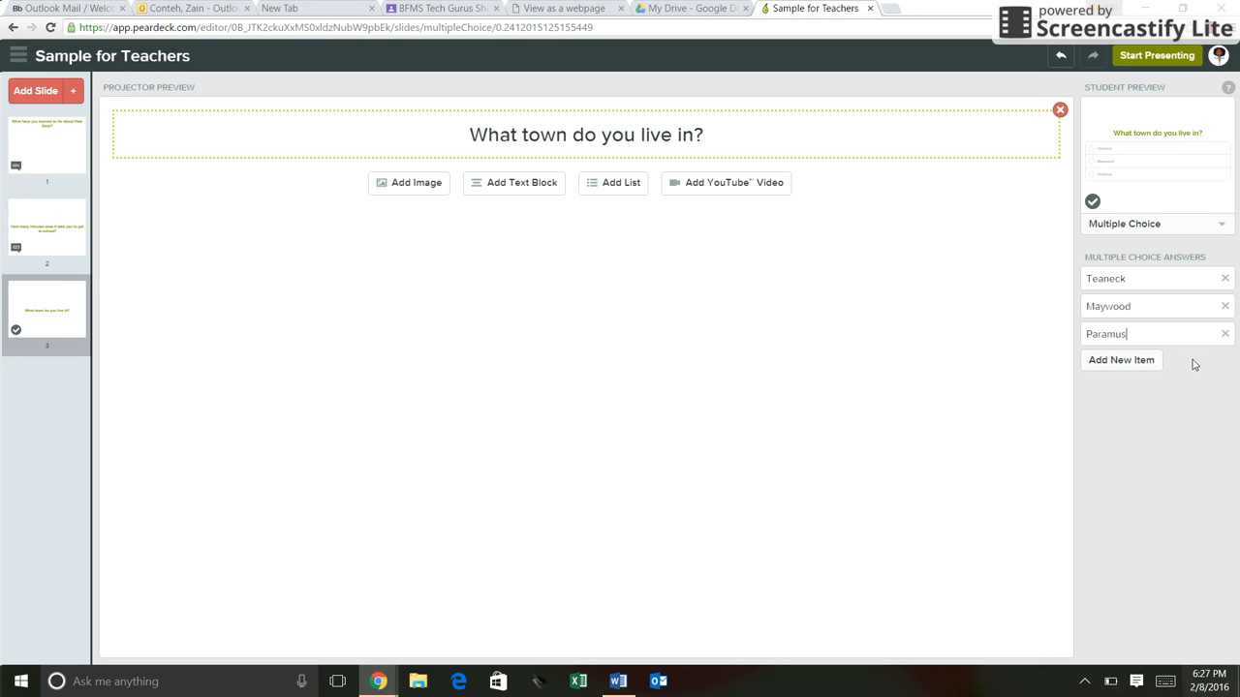
Step: Add two more answer items to the multiple-choice slide, Tenefly and Other
click(1127, 371)
text(T)
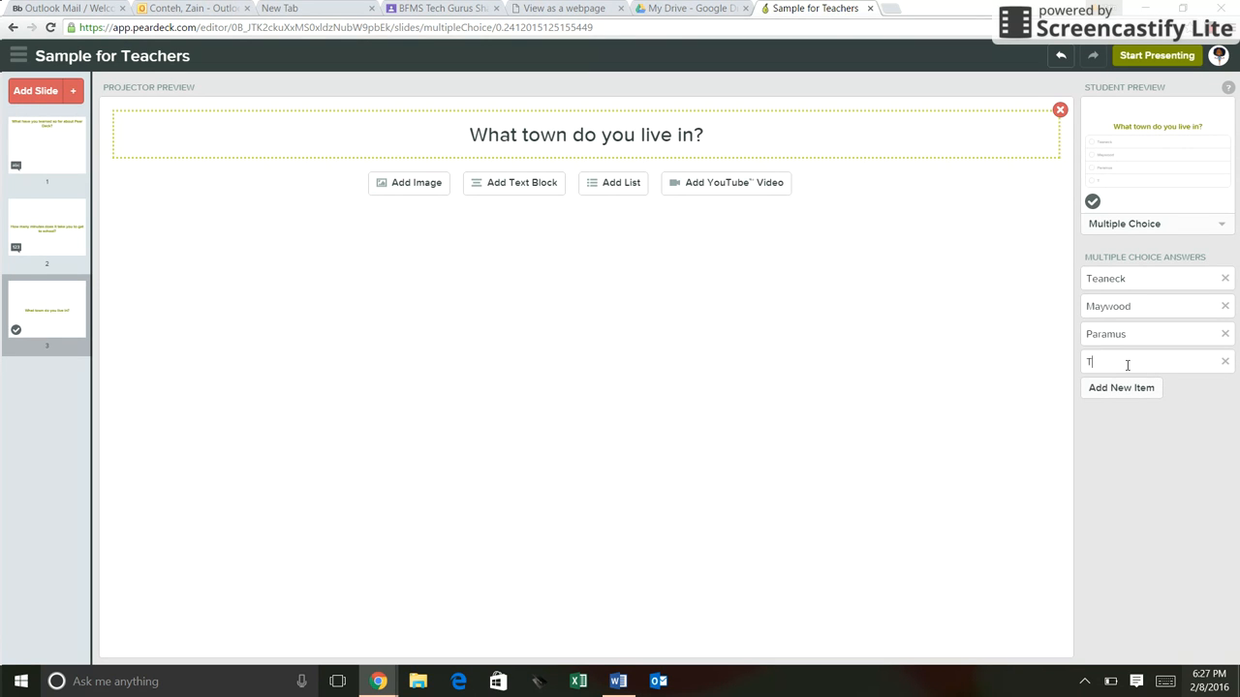
text(enefly)
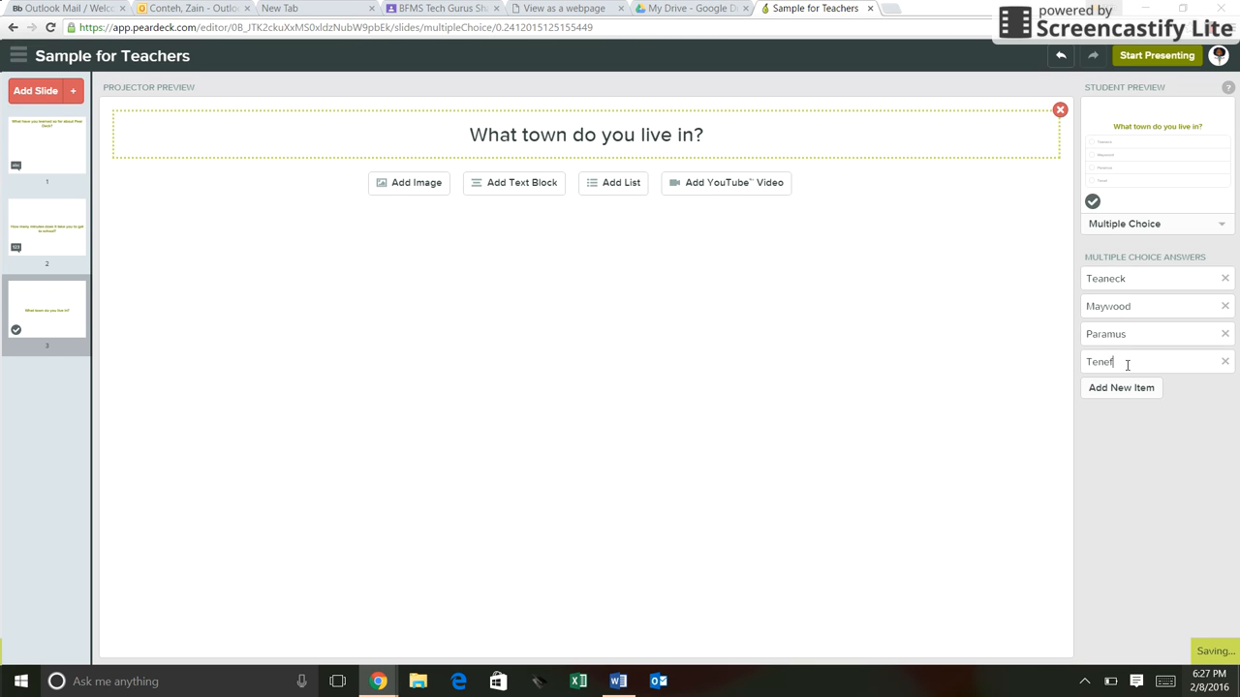
click(1121, 388)
text(Other)
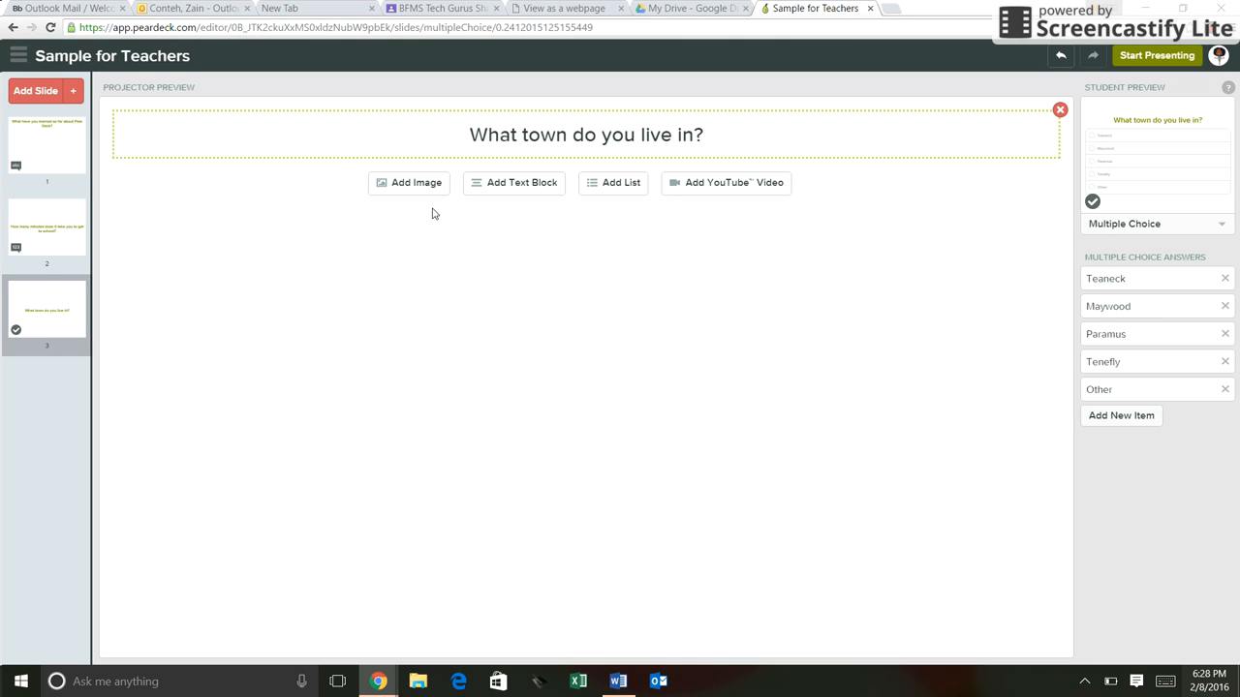
Step: Add an image to the third slide by uploading the "cube volume" picture from the Pictures folder
click(410, 184)
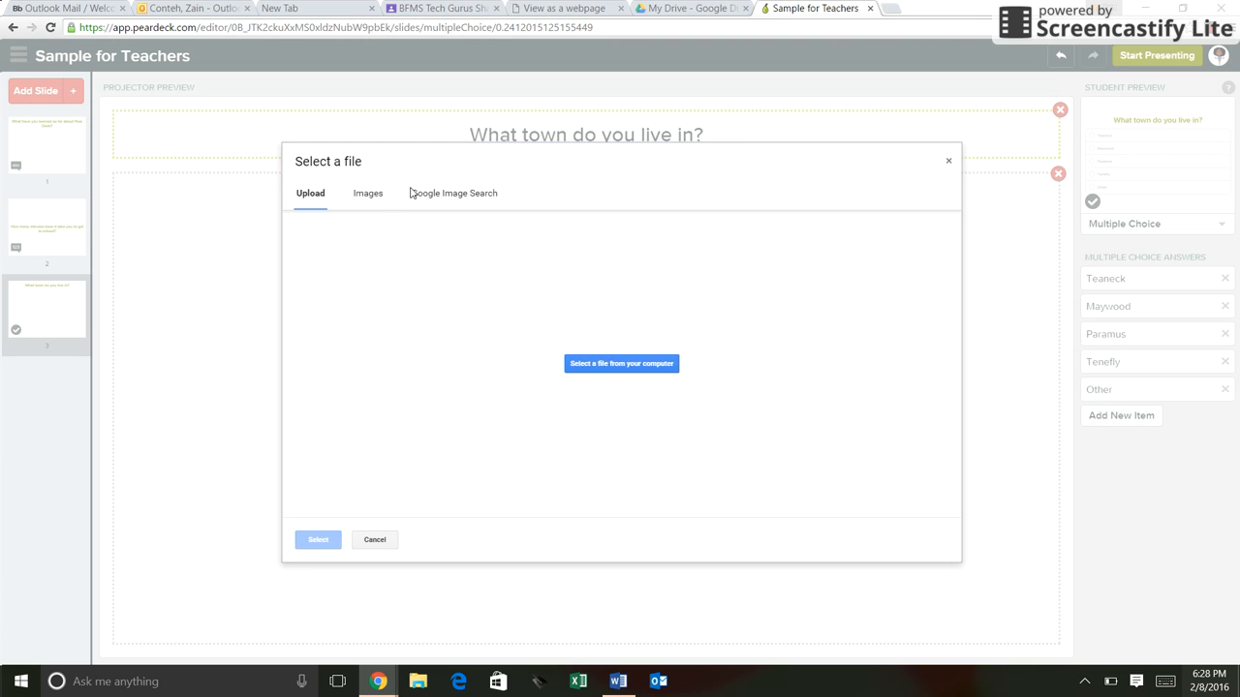
click(598, 386)
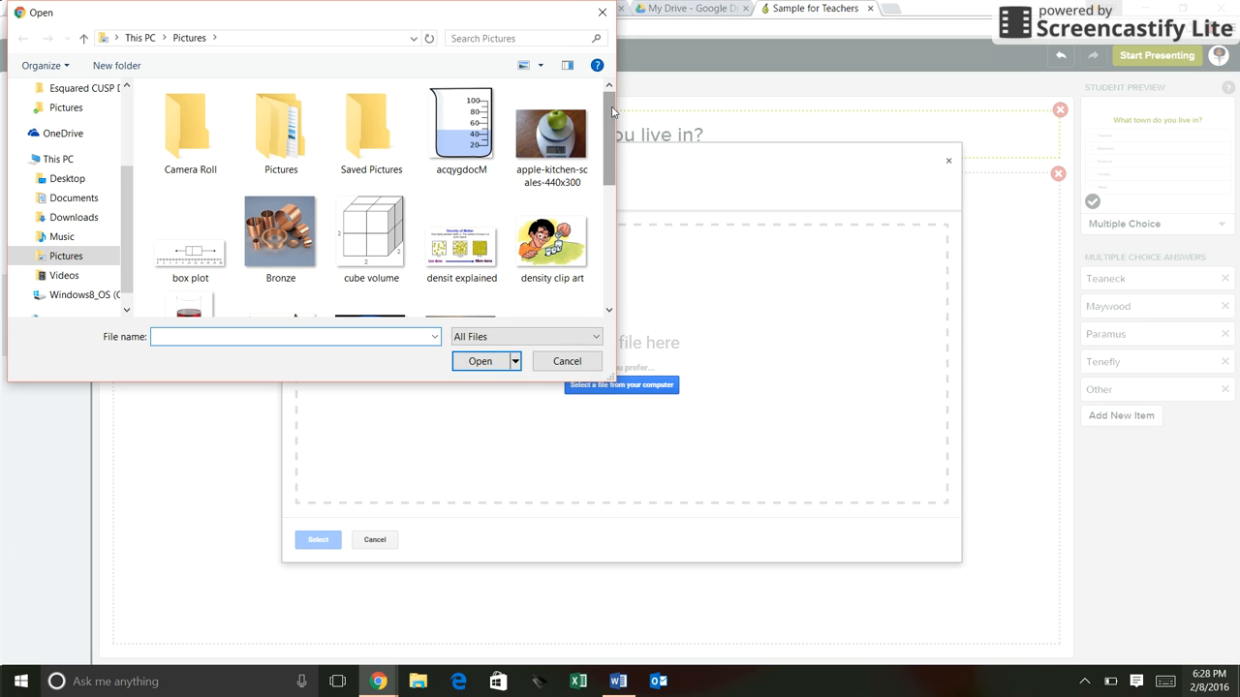
click(475, 135)
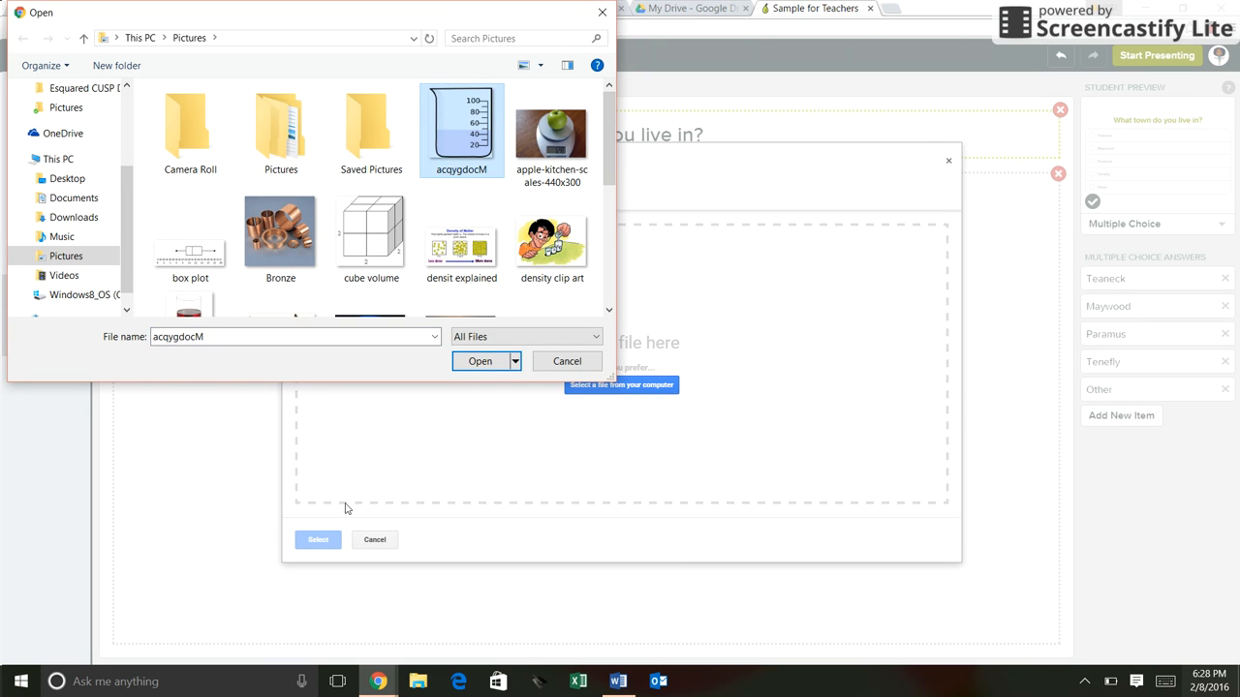
click(327, 542)
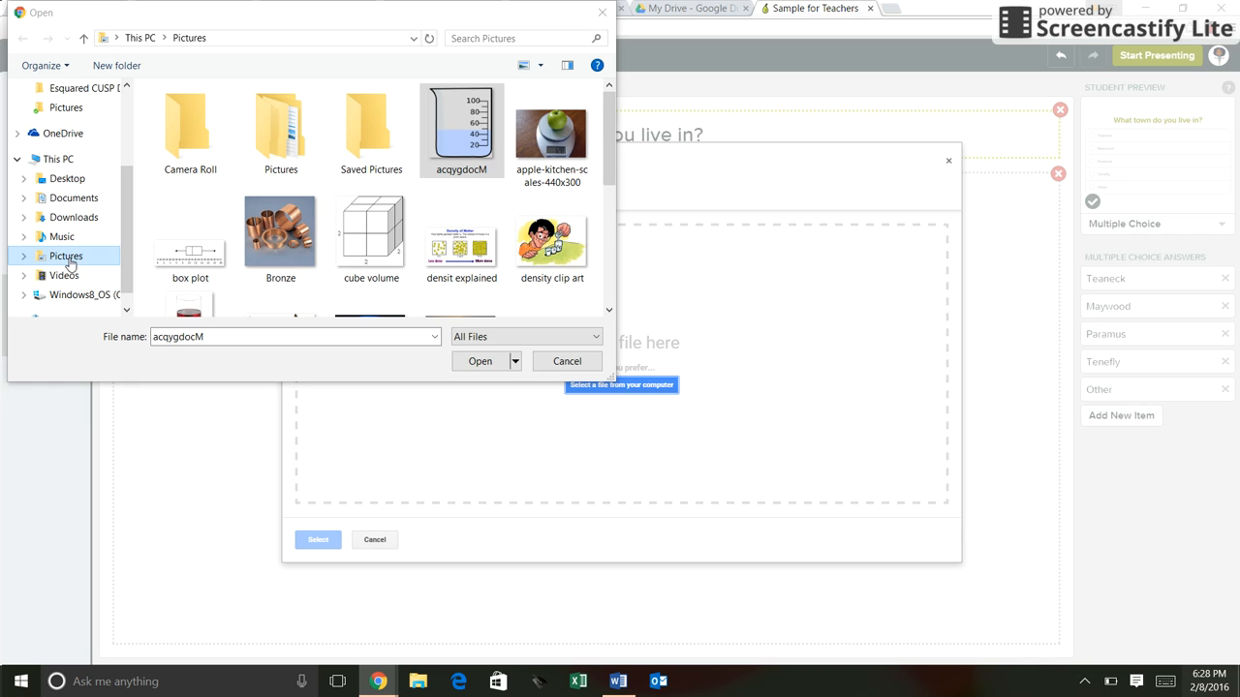
click(384, 238)
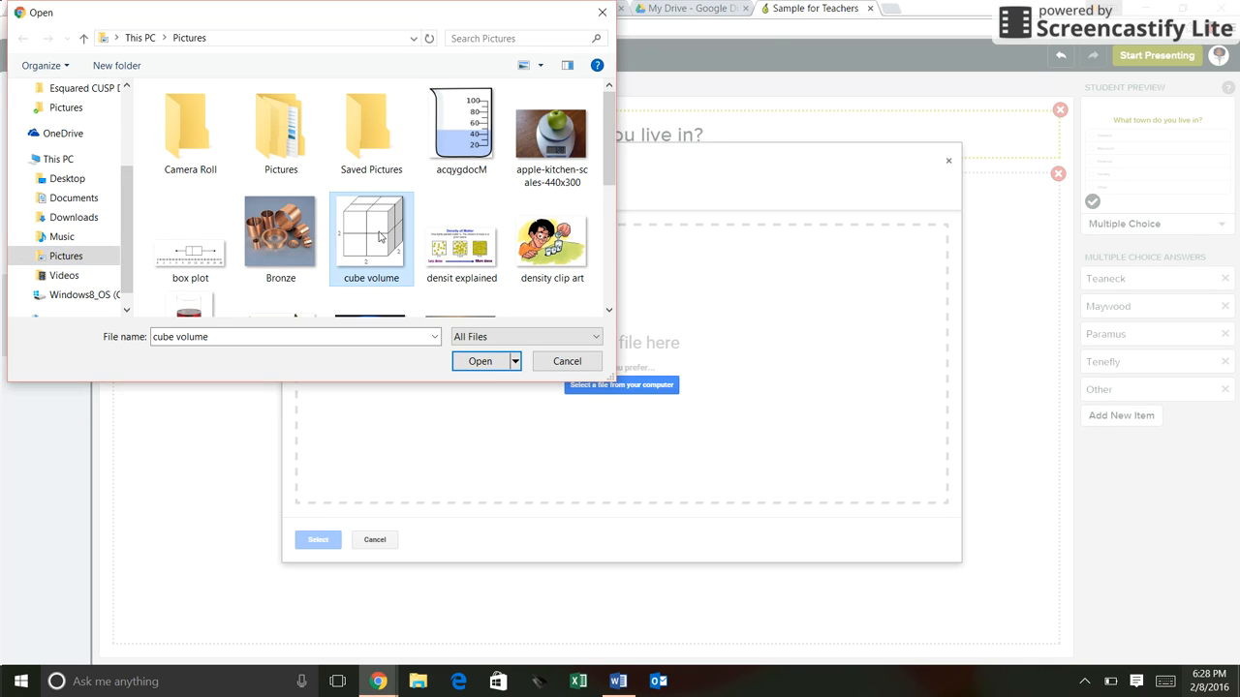
click(496, 368)
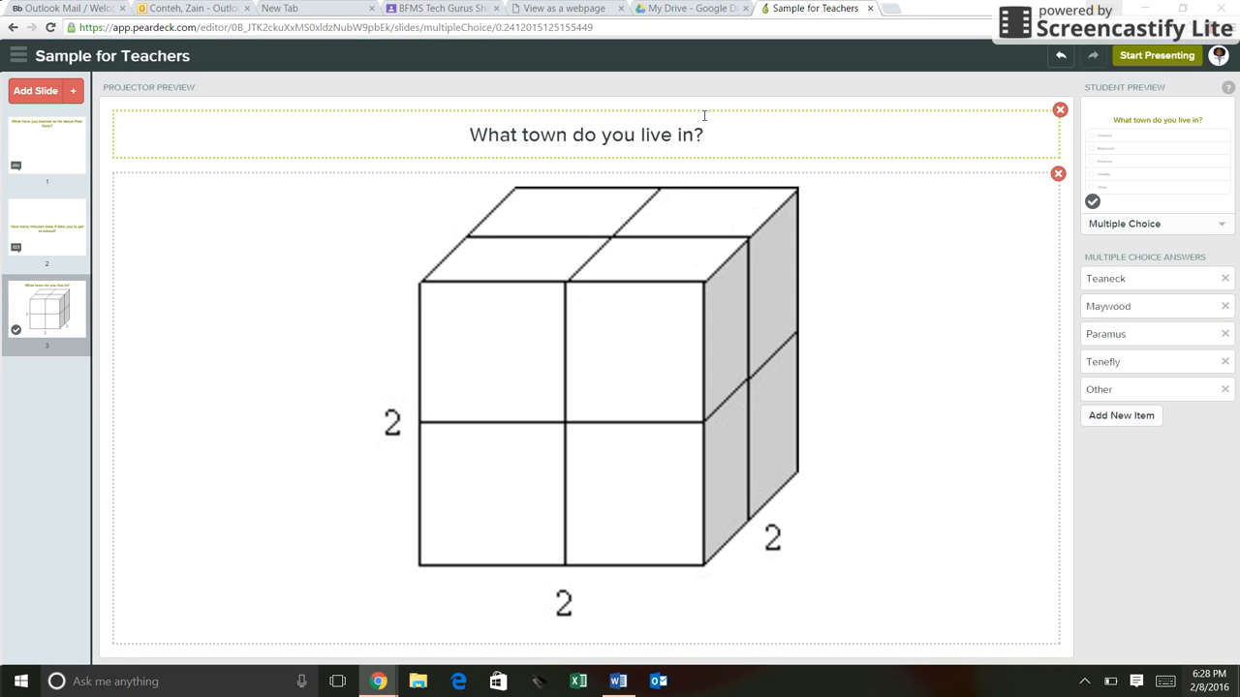
Step: Replace the third slide's question with "What is the volume of the cube?"
drag(702, 129, 427, 117)
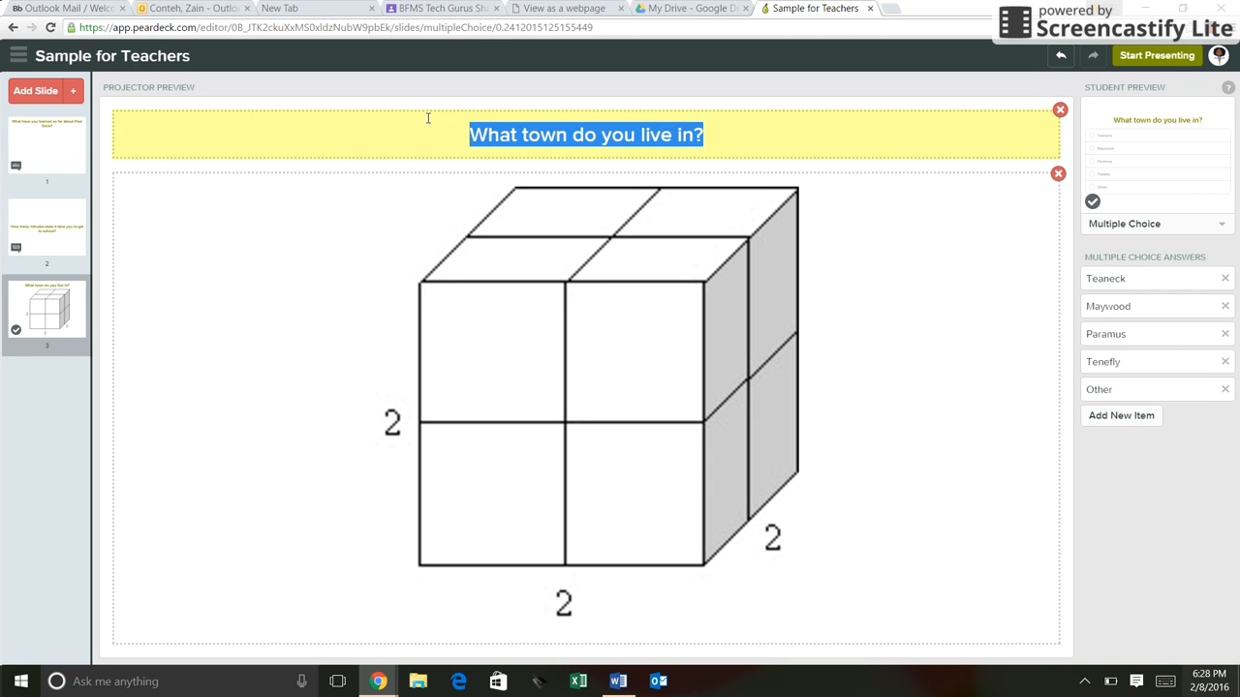
text(H)
key(BackSpace)
text(What is the volume of the cube?)
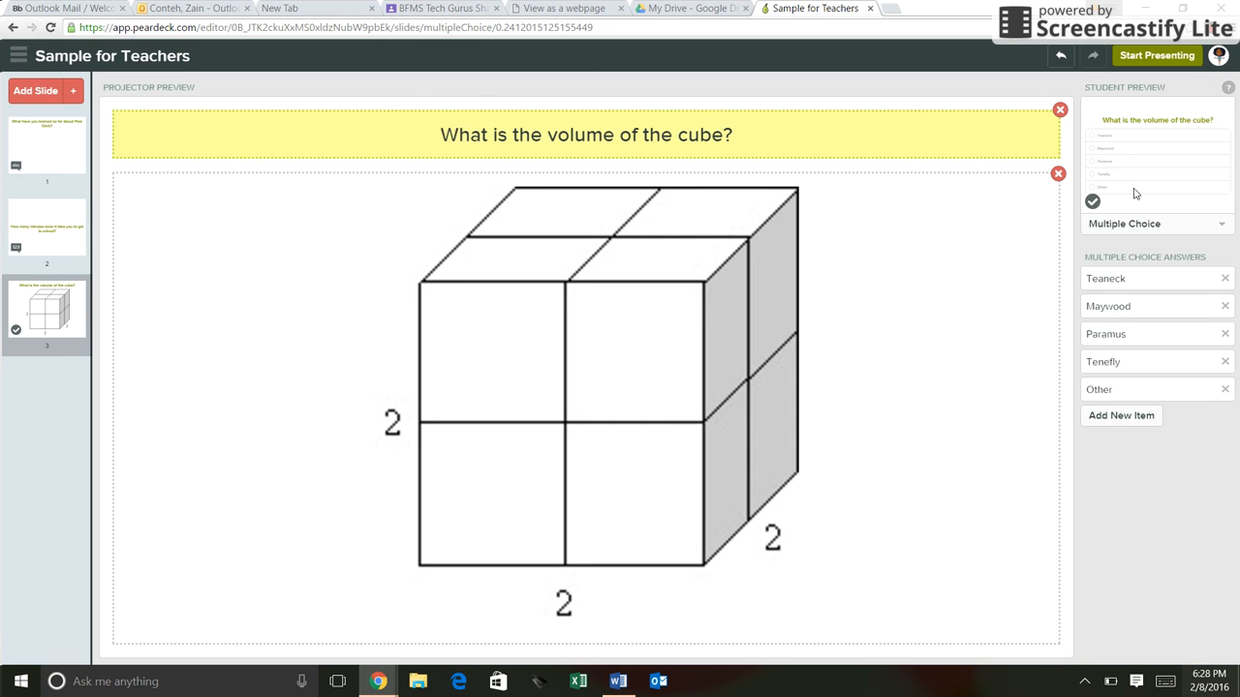
Step: Replace the Teaneck and Maywood answers with a single answer "6 cm cubed" and remove the Paramus answer
click(1129, 281)
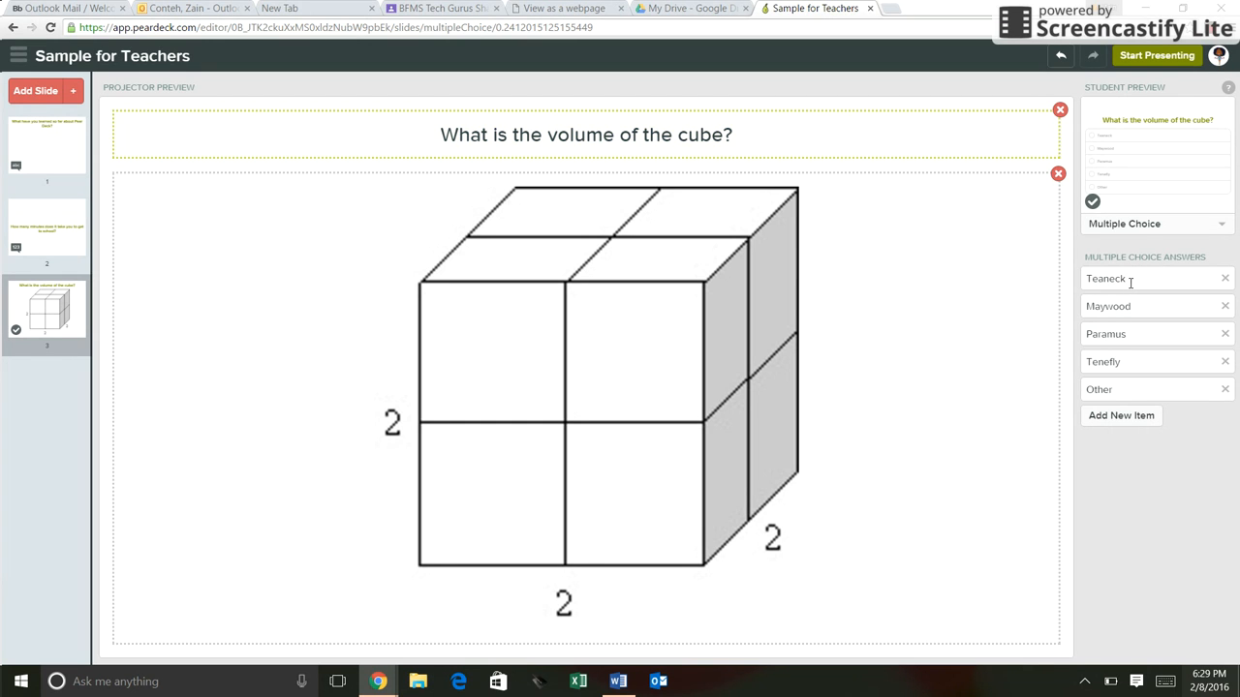
right_click(1123, 281)
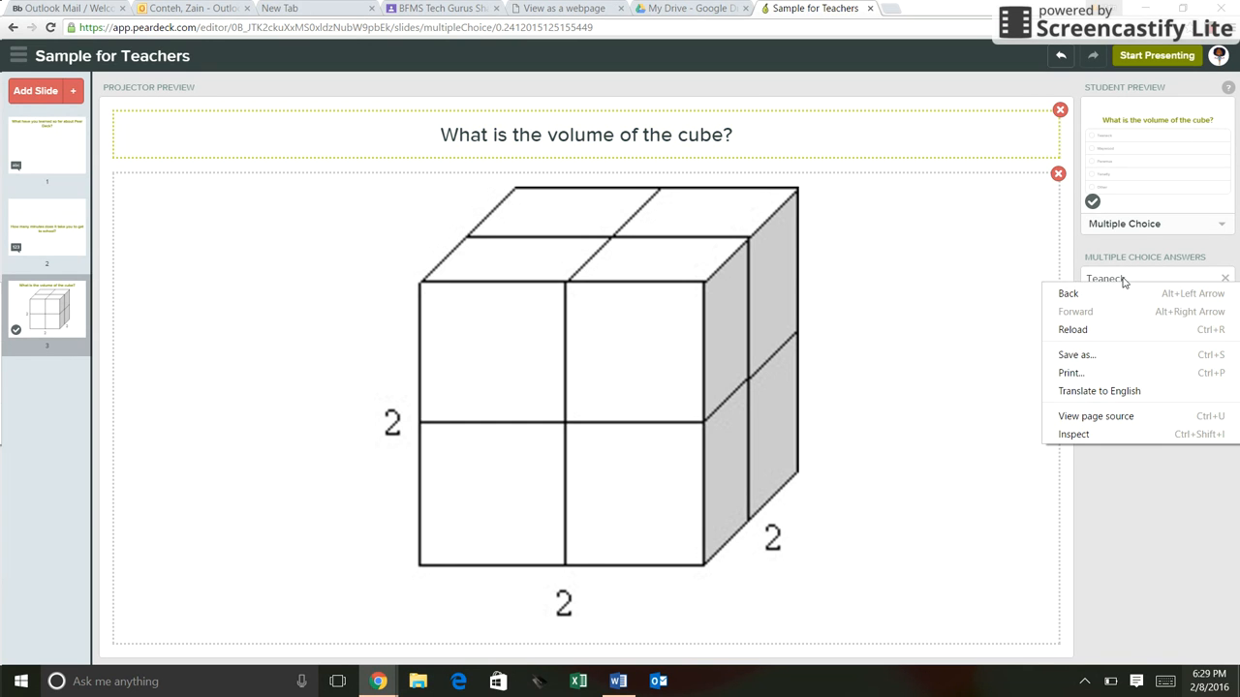
click(1123, 278)
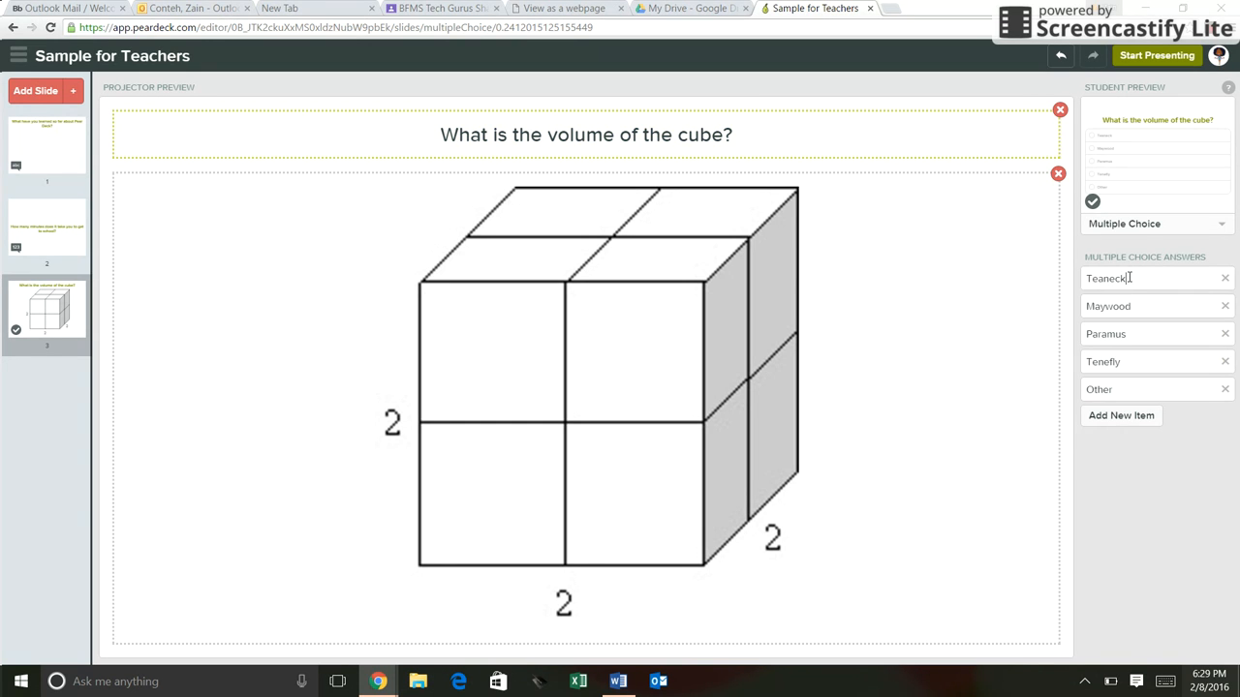
key(BackSpace)
key(BackSpace)
key(BackSpace)
key(BackSpace)
key(BackSpace)
key(BackSpace)
key(BackSpace)
key(BackSpace)
key(BackSpace)
key(BackSpace)
key(BackSpace)
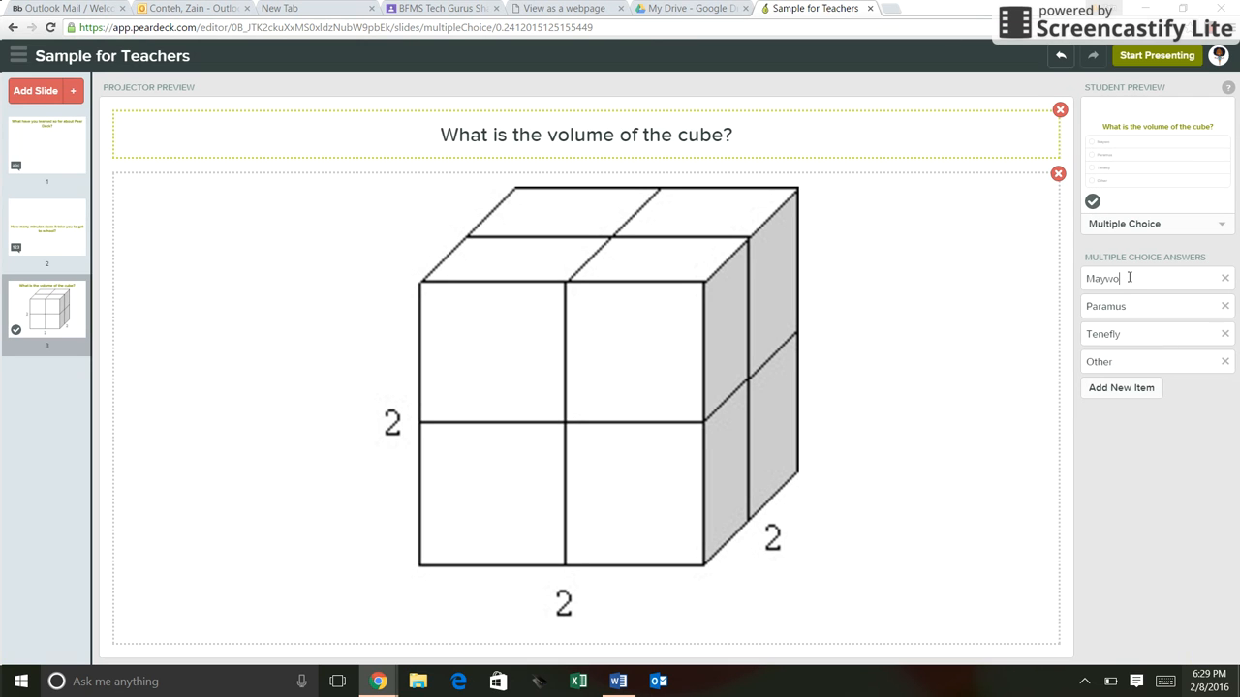
key(BackSpace)
key(BackSpace)
key(BackSpace)
key(BackSpace)
text(6 cm cubed)
click(1131, 306)
click(1223, 306)
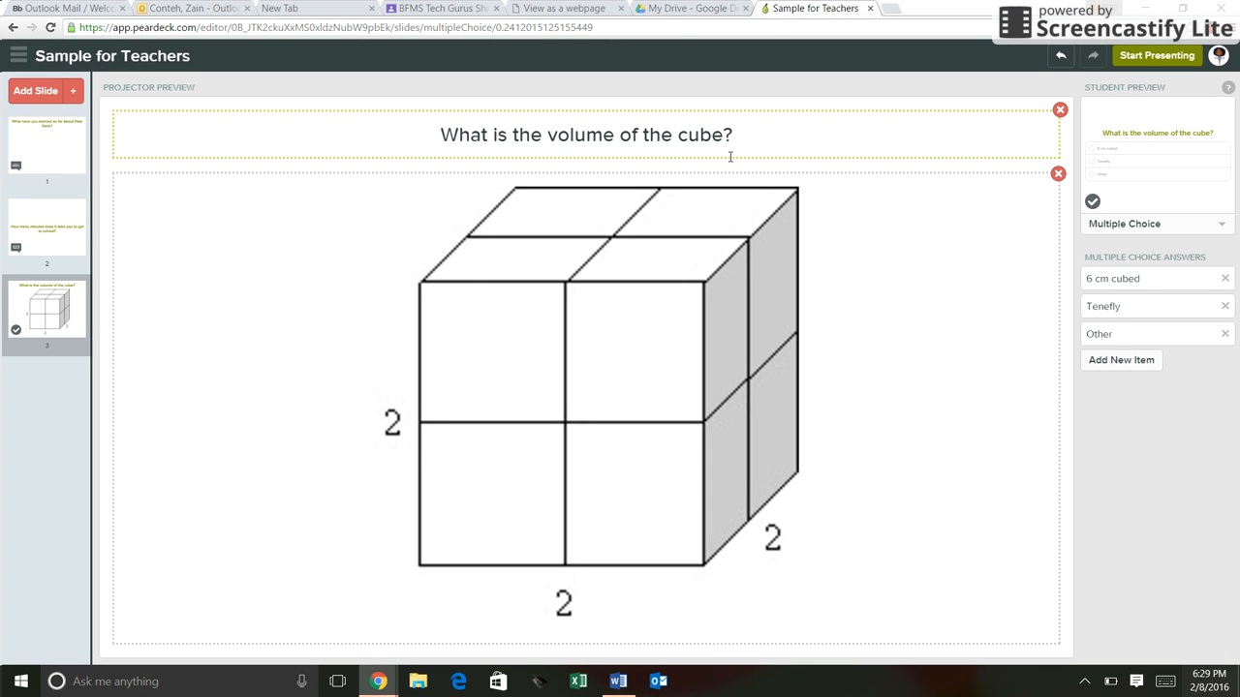
Step: Change the third slide's type from Multiple Choice to Free Response: Text
click(1216, 226)
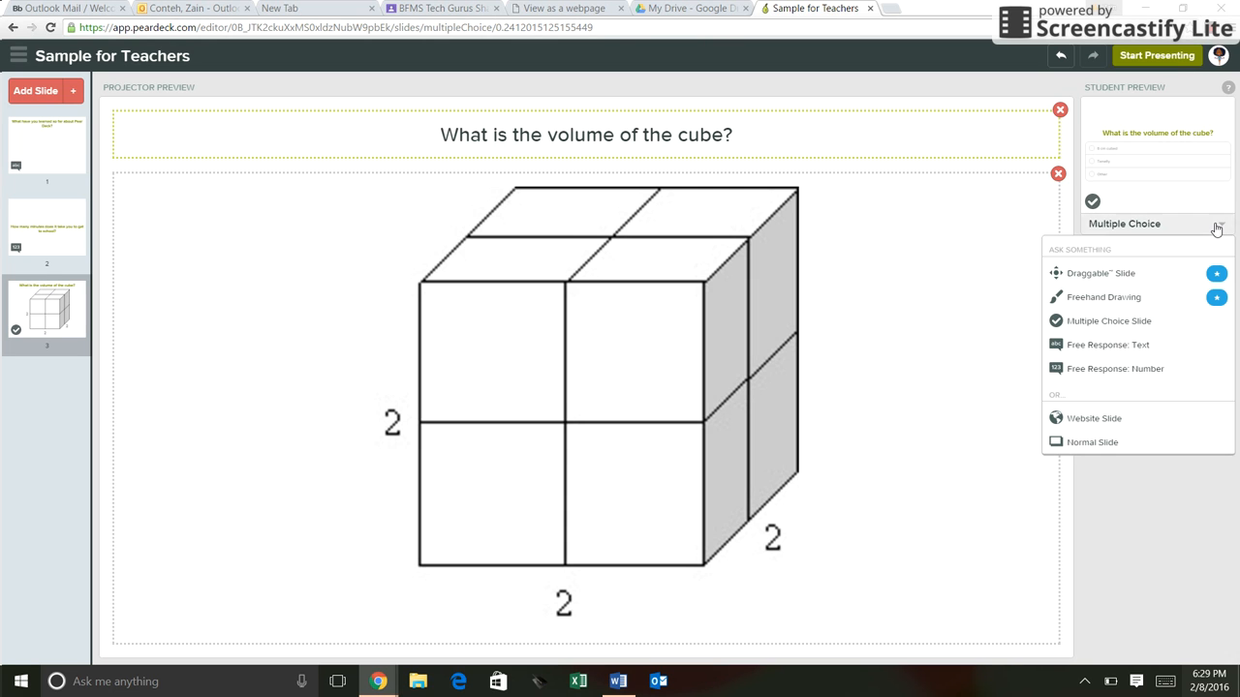
click(1113, 345)
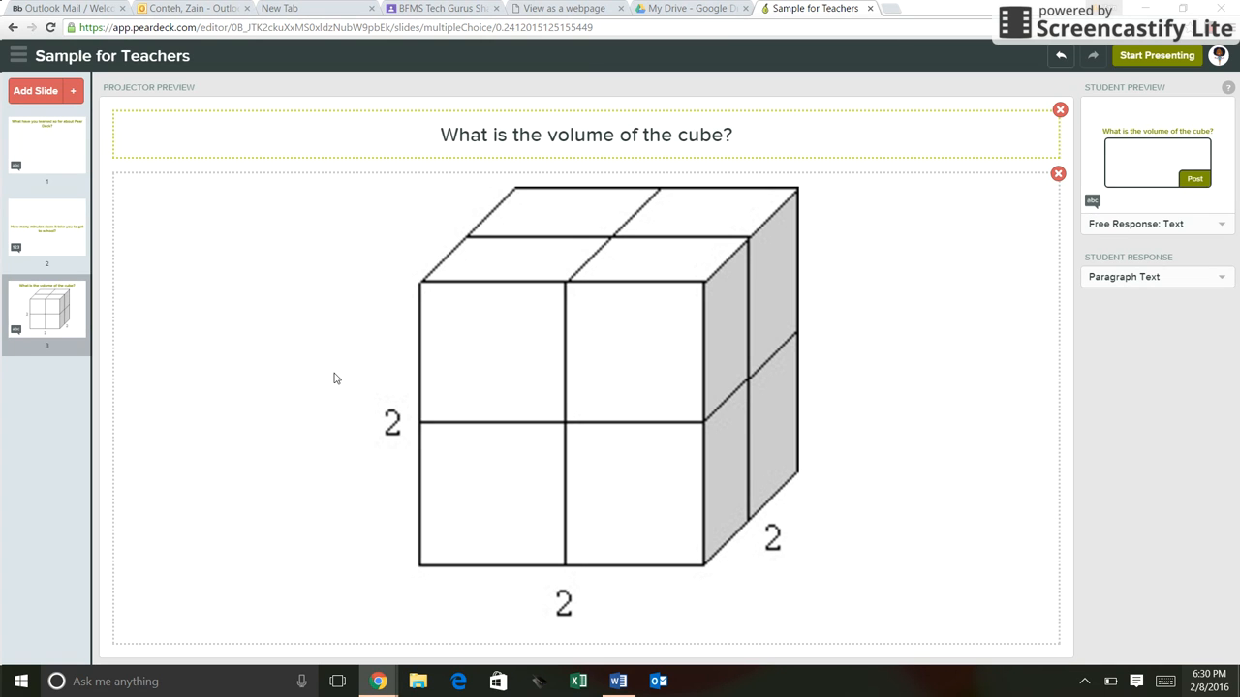
Step: Start presenting the deck in Projector View and highlight the join address peardeck.com/join
click(1147, 58)
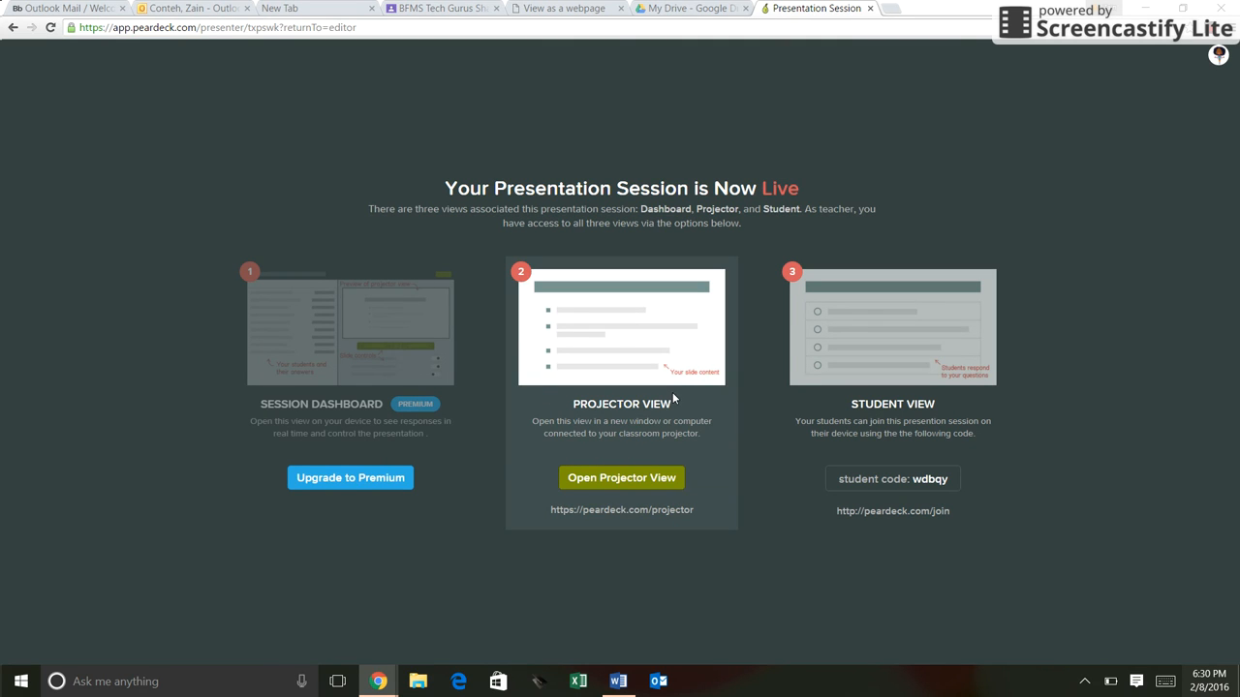
click(621, 478)
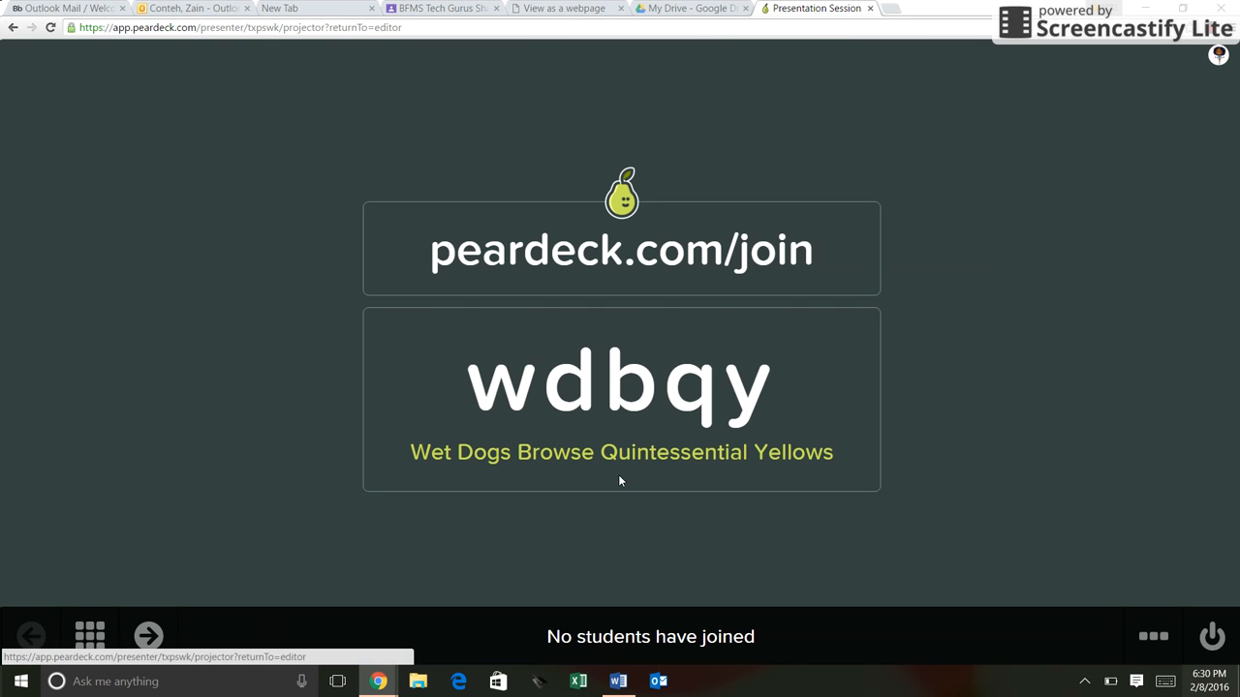
drag(432, 271, 802, 273)
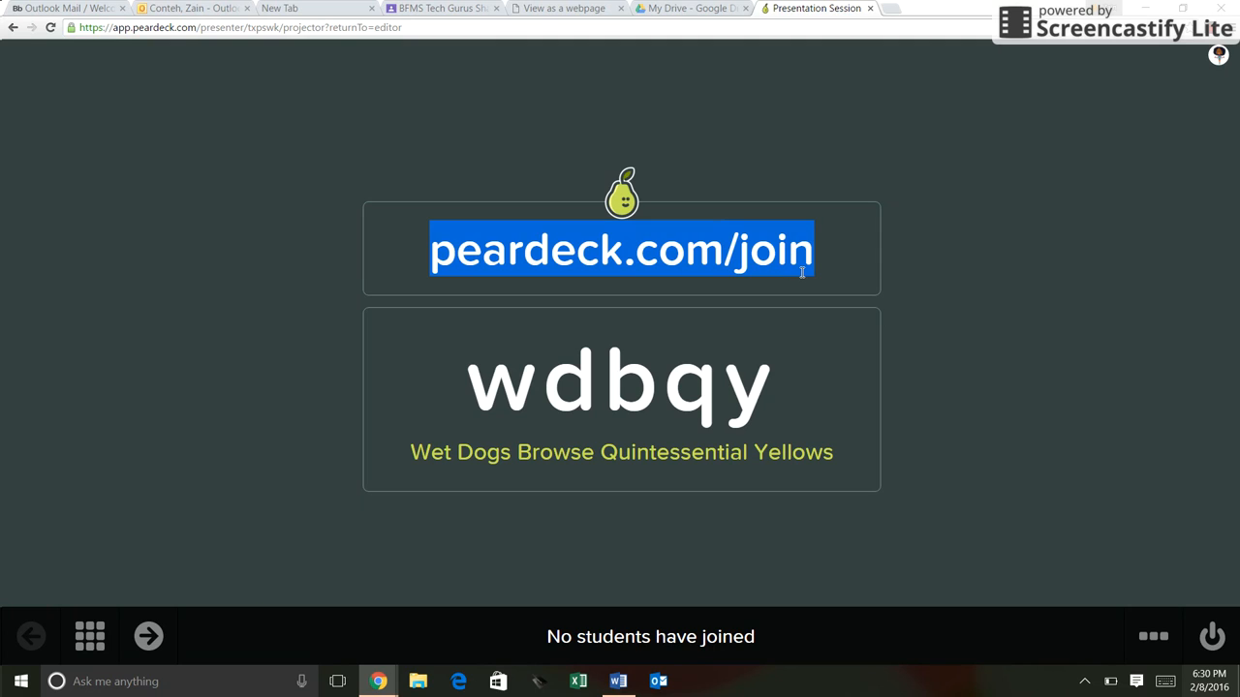